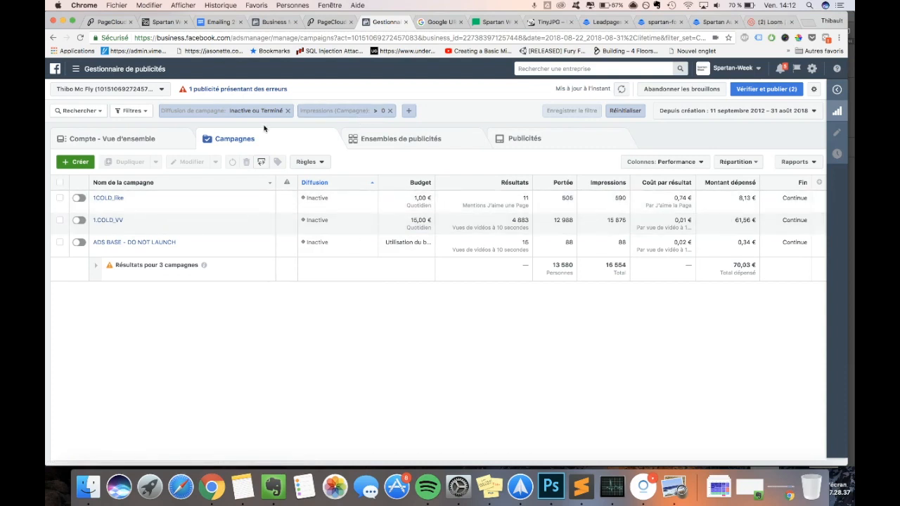
- Show only the ads belonging to the 18-65+_PACA_VV_spartan_startup ad set with 42,57 € spent, including their click metrics
{"action": "mouse_move", "coordinate": [191, 228]}
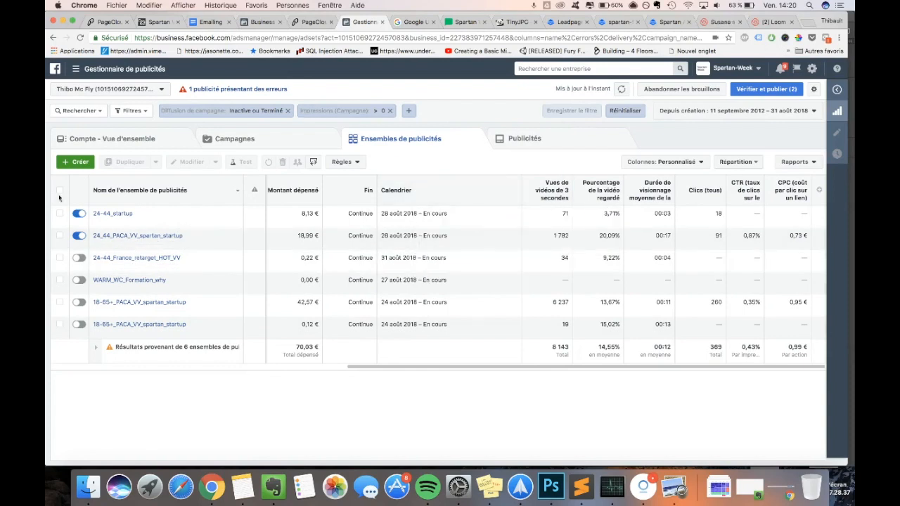
{"action": "left_click", "coordinate": [60, 301]}
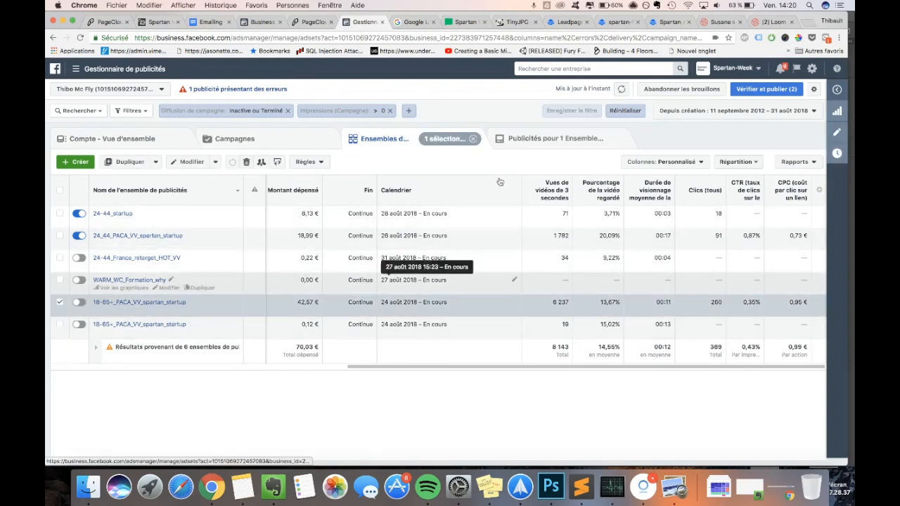
{"action": "left_click", "coordinate": [512, 138]}
{"action": "mouse_move", "coordinate": [100, 211]}
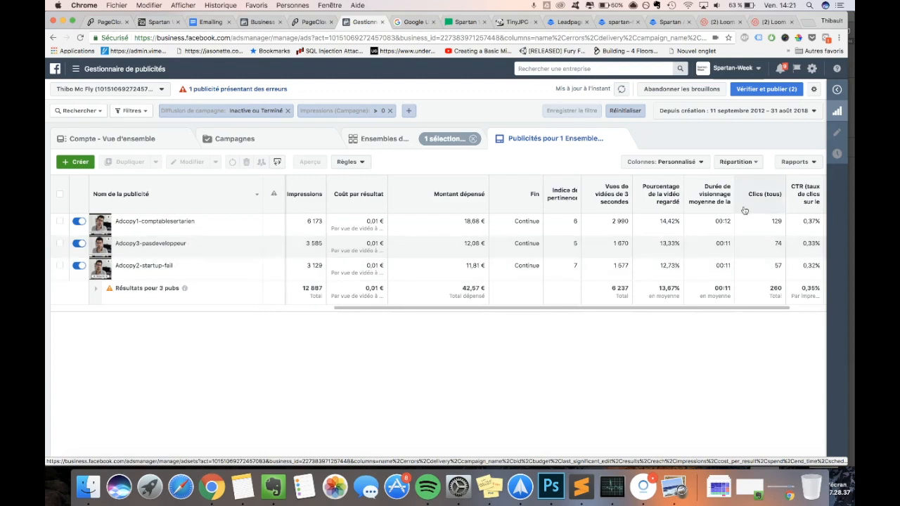
{"action": "scroll", "coordinate": [757, 226], "scroll_direction": "right", "scroll_amount": 3}
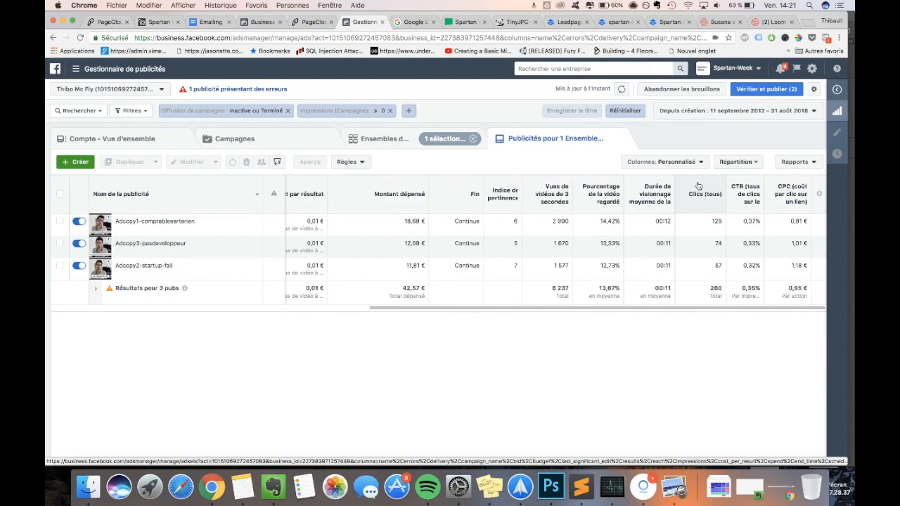
- Sort the ads by link click-through rate (CTR) in descending order and narrow the Clics (tous) column
{"action": "left_click", "coordinate": [747, 184]}
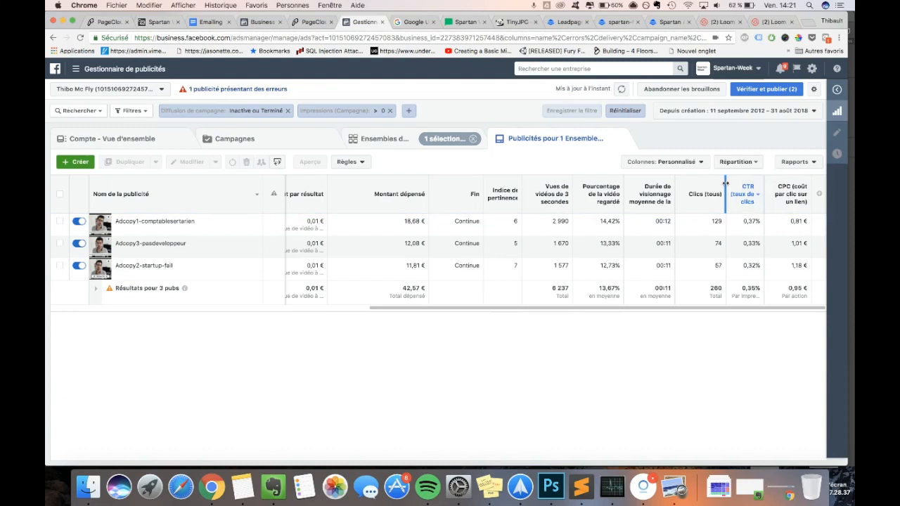
{"action": "left_click_drag", "start_coordinate": [726, 184], "coordinate": [712, 187]}
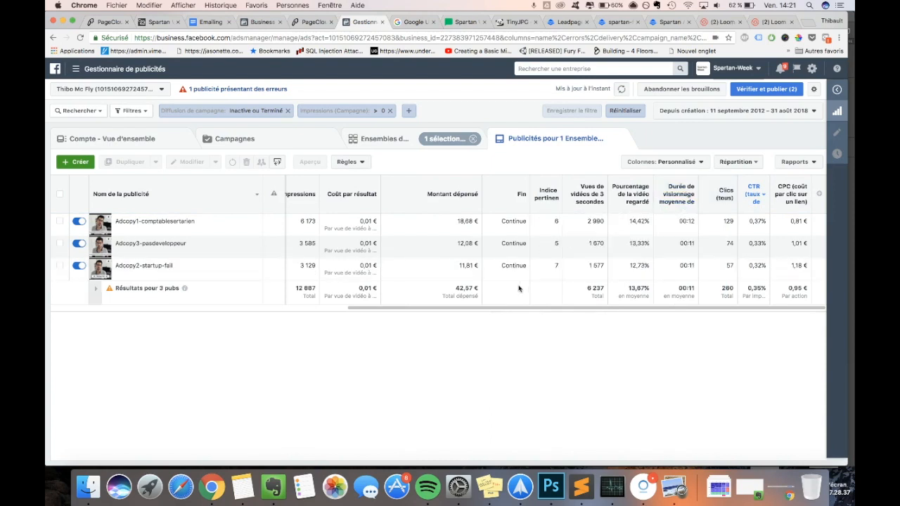
{"action": "mouse_move", "coordinate": [582, 188]}
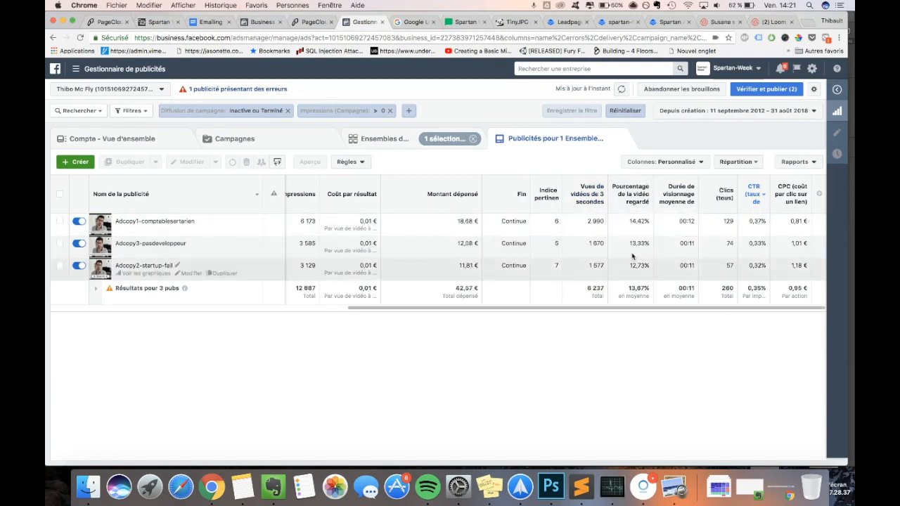
- Compare the performance metrics of the three ads and postpone the iCloud connection alert
{"action": "left_click_drag", "start_coordinate": [621, 308], "coordinate": [498, 309]}
{"action": "scroll", "coordinate": [499, 308], "scroll_direction": "right", "scroll_amount": 5}
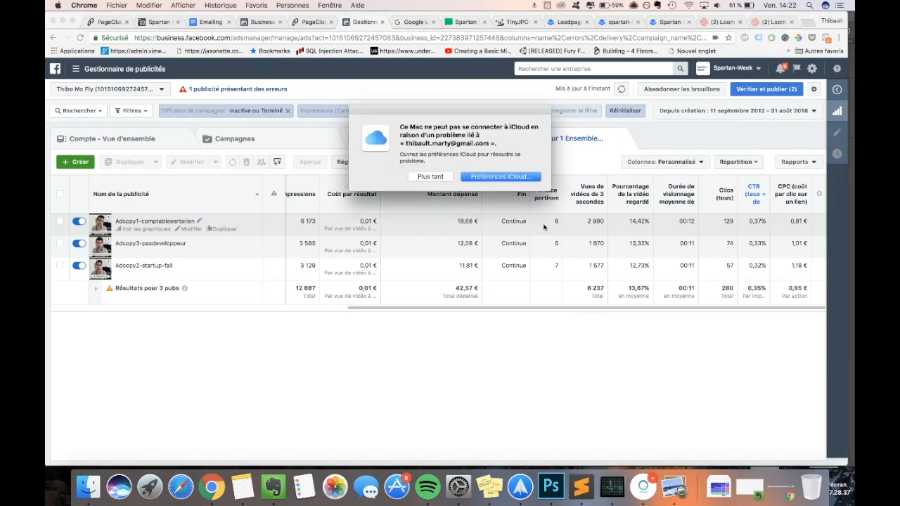
{"action": "left_click", "coordinate": [430, 177]}
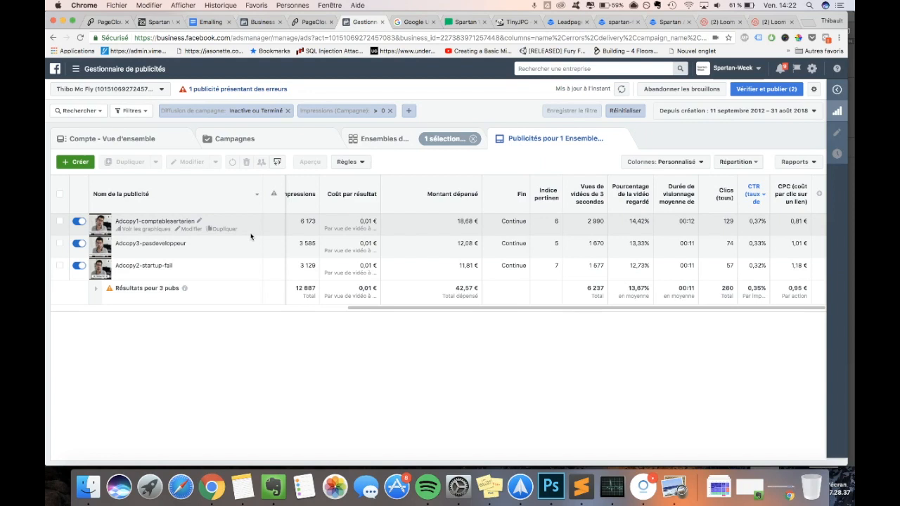
- Try the Diffusion and Engagement vidéo column presets on the ads table
{"action": "left_click", "coordinate": [696, 162]}
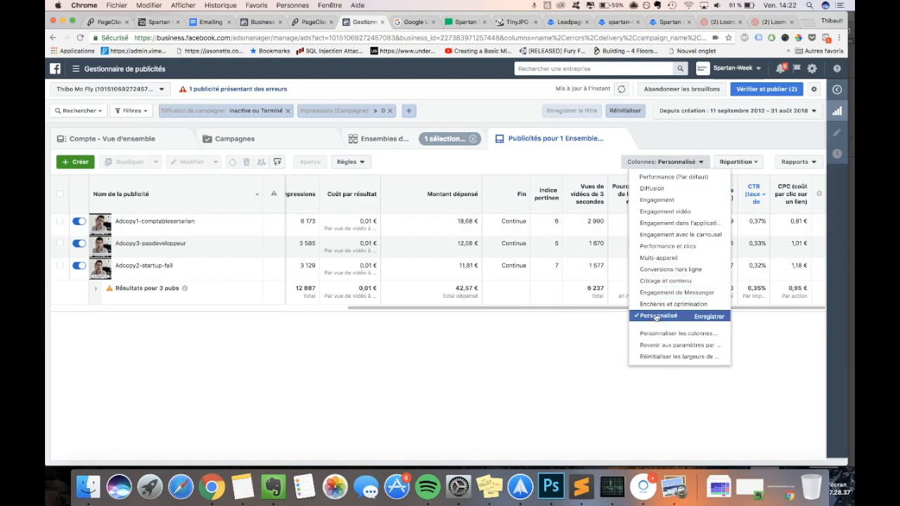
{"action": "left_click", "coordinate": [650, 189]}
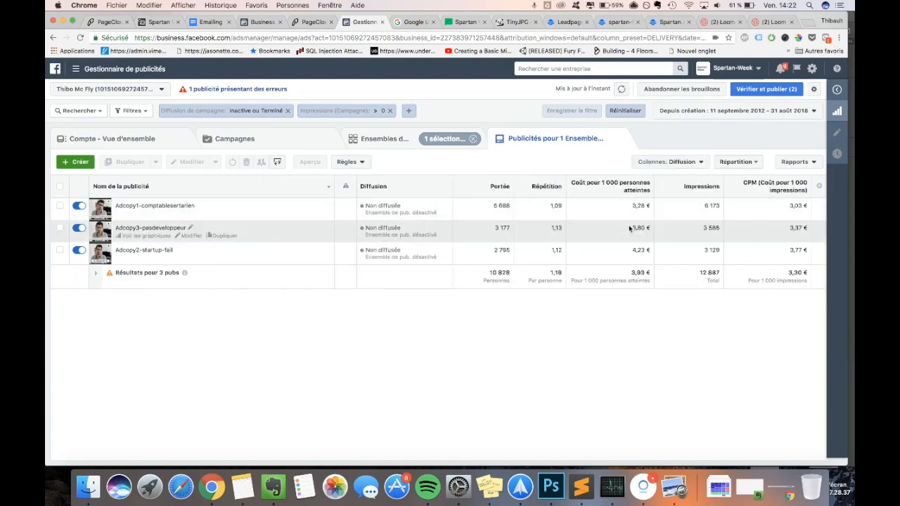
{"action": "left_click", "coordinate": [678, 163]}
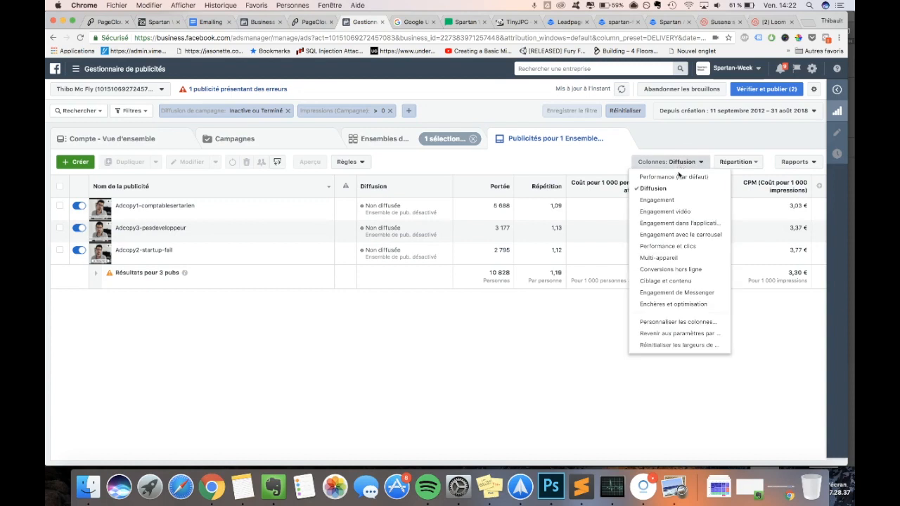
{"action": "left_click", "coordinate": [665, 212]}
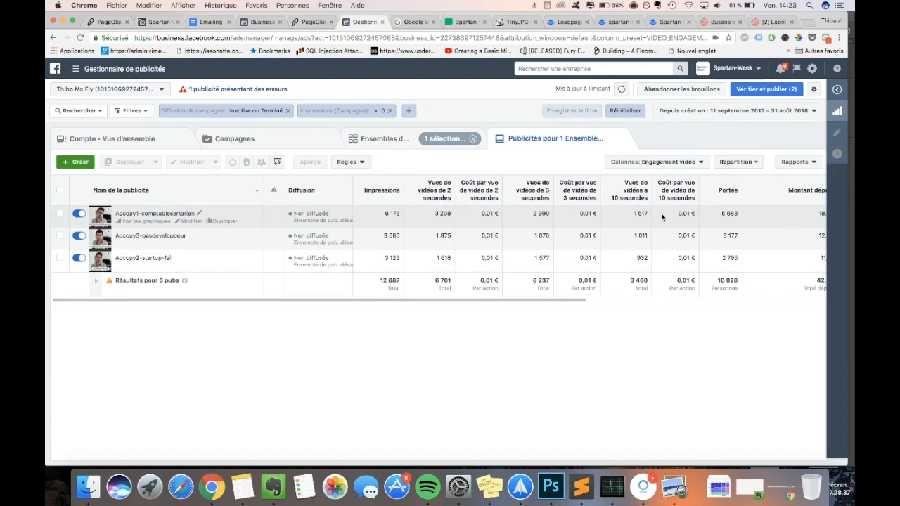
- Apply the Ciblage et contenu column preset and break the ad results down by Âge et sexe
{"action": "left_click", "coordinate": [659, 163]}
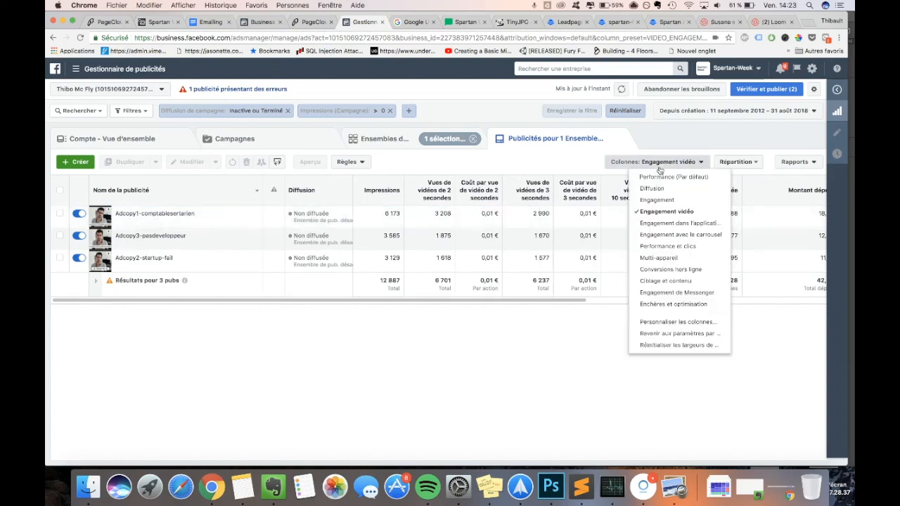
{"action": "left_click", "coordinate": [667, 281]}
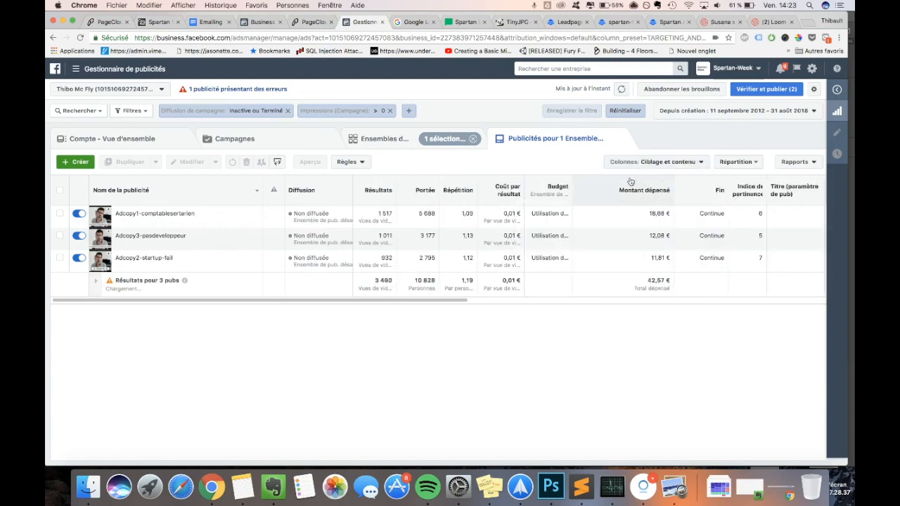
{"action": "left_click", "coordinate": [723, 162]}
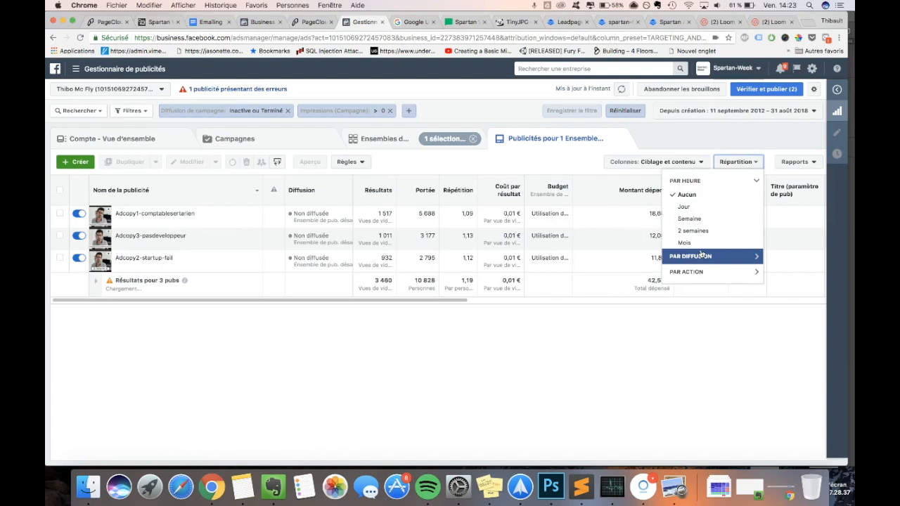
{"action": "left_click", "coordinate": [701, 255]}
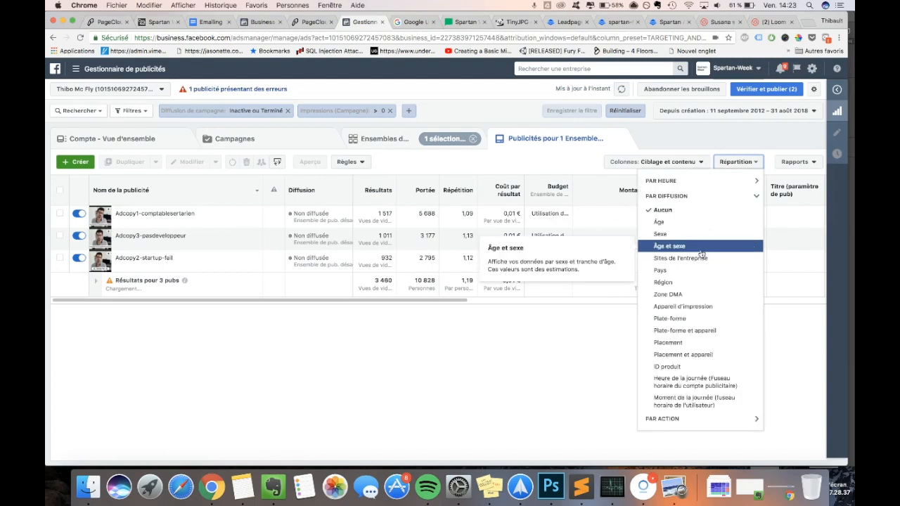
{"action": "left_click", "coordinate": [701, 254]}
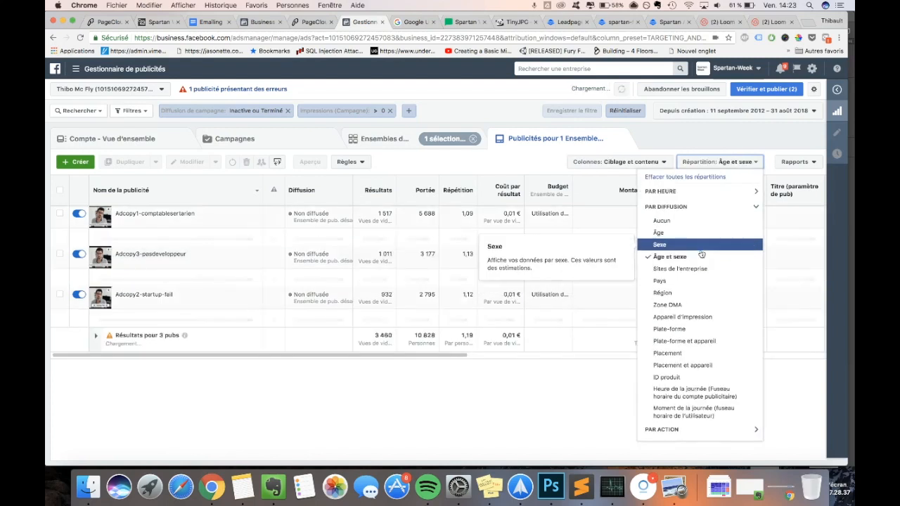
{"action": "left_click", "coordinate": [454, 163]}
- Examine the results, reach, cost per result and amount spent by age and gender for each of the three ads
{"action": "scroll", "coordinate": [250, 302], "scroll_direction": "down", "scroll_amount": 1}
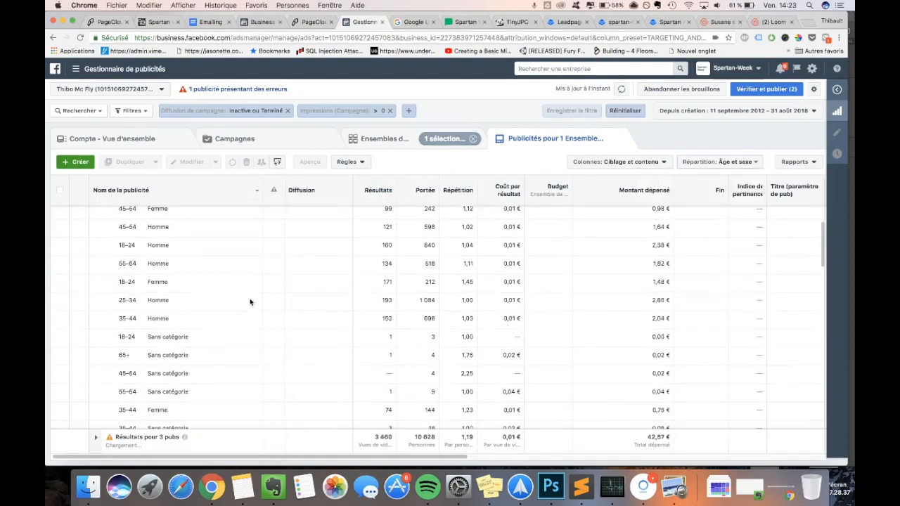
{"action": "scroll", "coordinate": [251, 302], "scroll_direction": "up", "scroll_amount": 1}
{"action": "scroll", "coordinate": [729, 283], "scroll_direction": "right", "scroll_amount": 10}
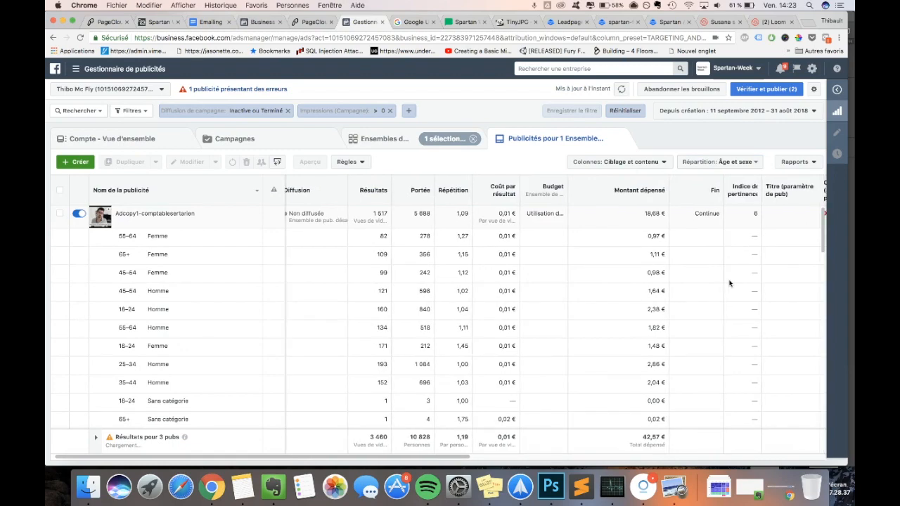
{"action": "scroll", "coordinate": [729, 284], "scroll_direction": "left", "scroll_amount": 10}
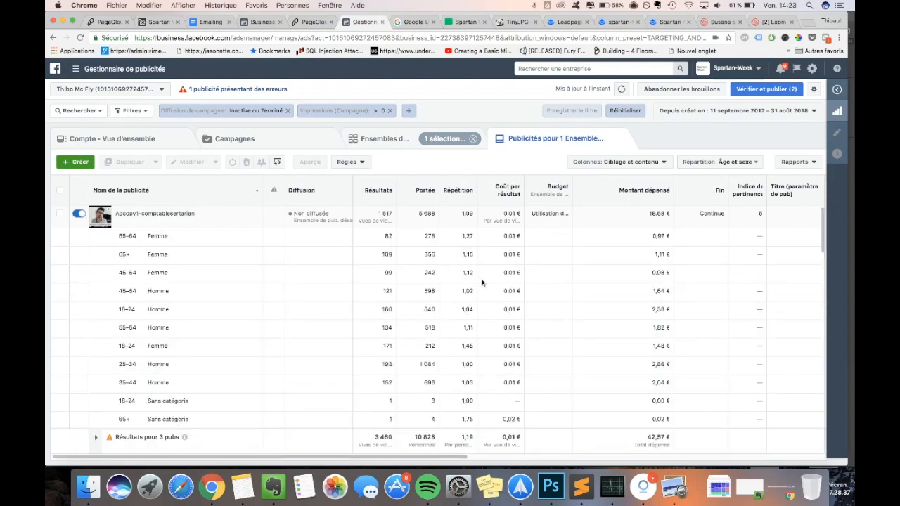
{"action": "scroll", "coordinate": [406, 274], "scroll_direction": "down", "scroll_amount": 5}
{"action": "scroll", "coordinate": [407, 275], "scroll_direction": "down", "scroll_amount": 6}
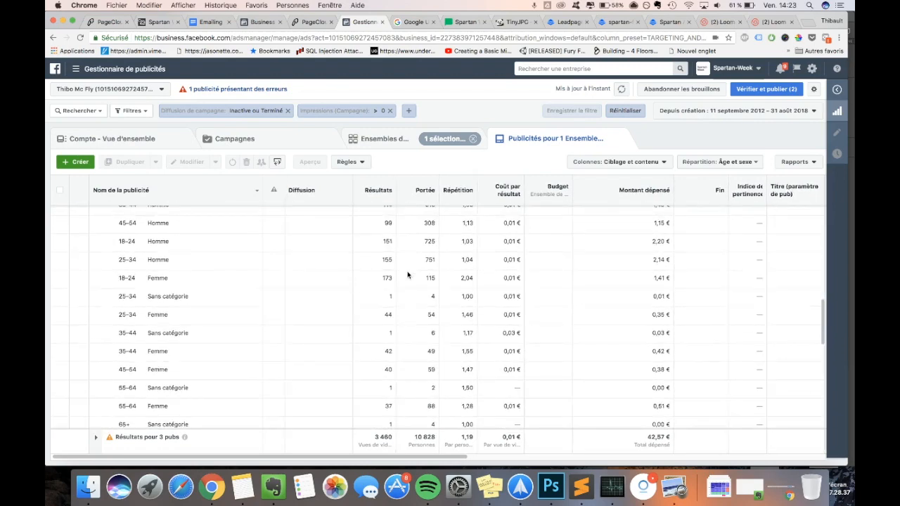
{"action": "scroll", "coordinate": [431, 260], "scroll_direction": "down", "scroll_amount": 5}
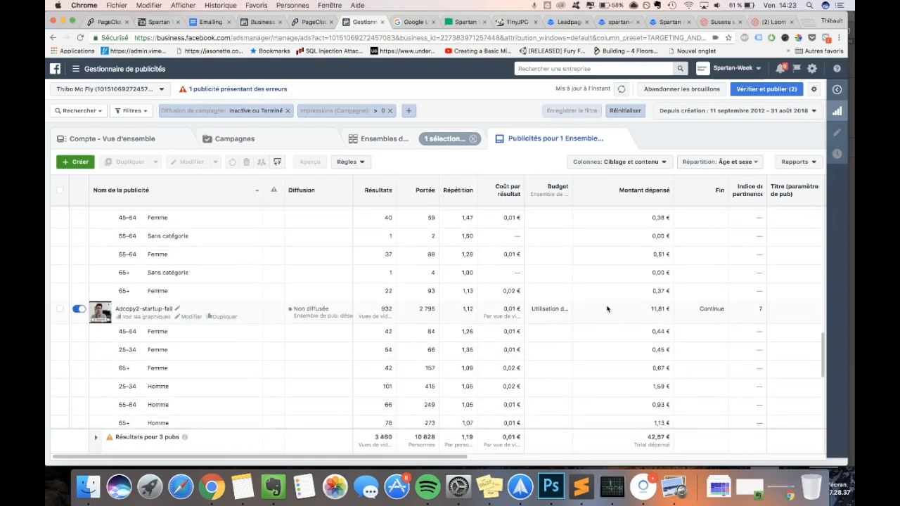
{"action": "scroll", "coordinate": [606, 307], "scroll_direction": "down", "scroll_amount": 5}
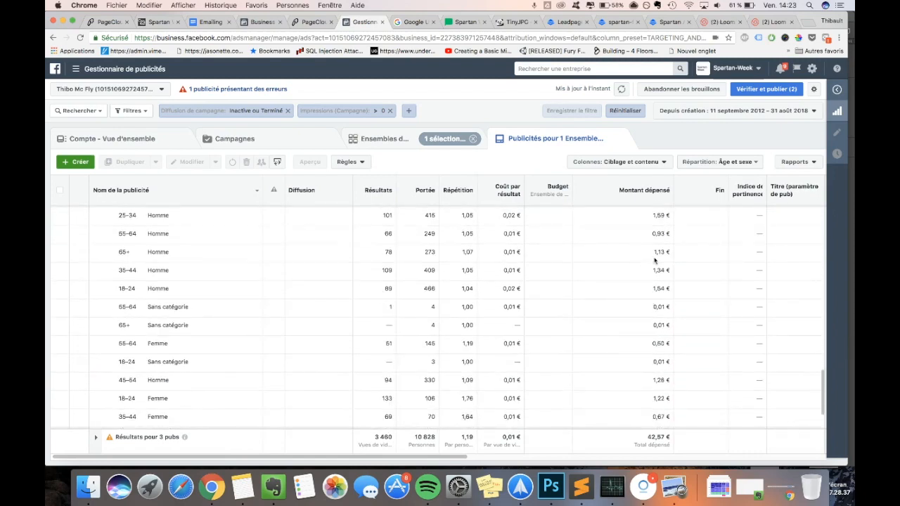
{"action": "scroll", "coordinate": [655, 261], "scroll_direction": "down", "scroll_amount": 10}
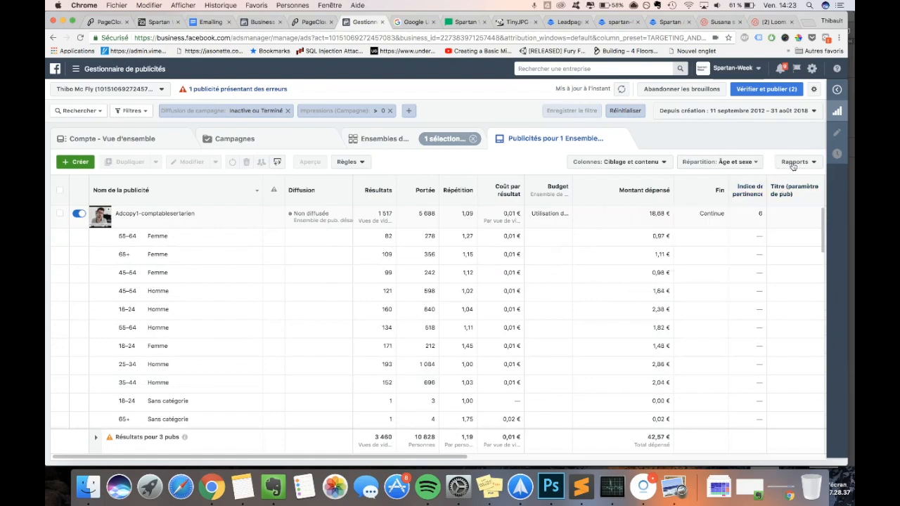
- Review the Performance and Engagement metrics available for customising the table columns, and leave the column selection without applying changes
{"action": "scroll", "coordinate": [765, 299], "scroll_direction": "right", "scroll_amount": 10}
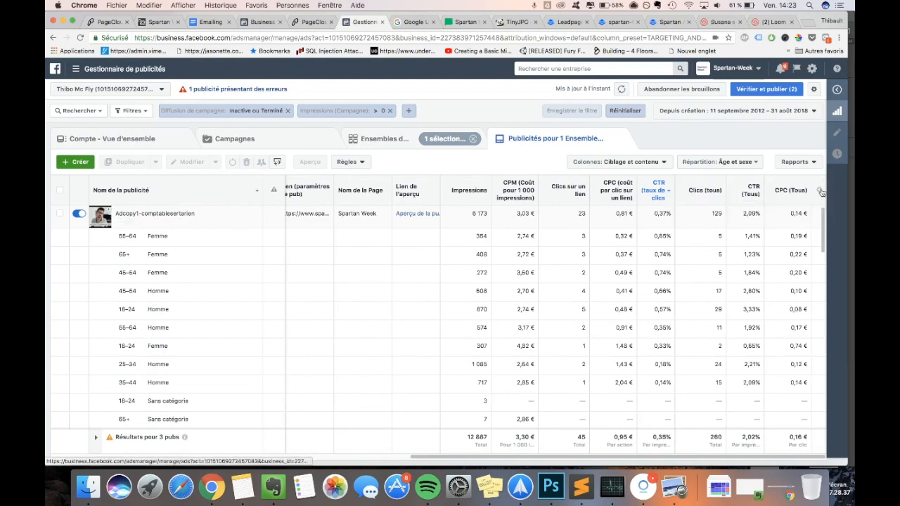
{"action": "left_click", "coordinate": [820, 192]}
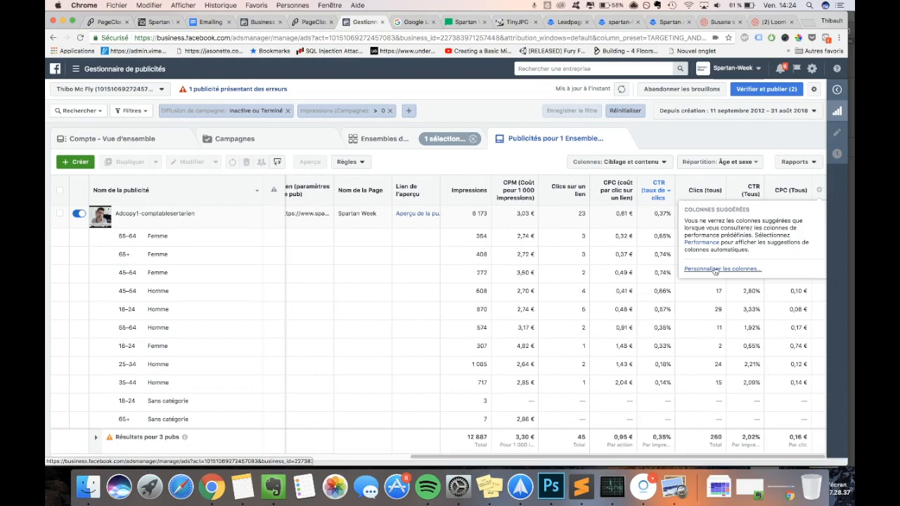
{"action": "left_click", "coordinate": [715, 269]}
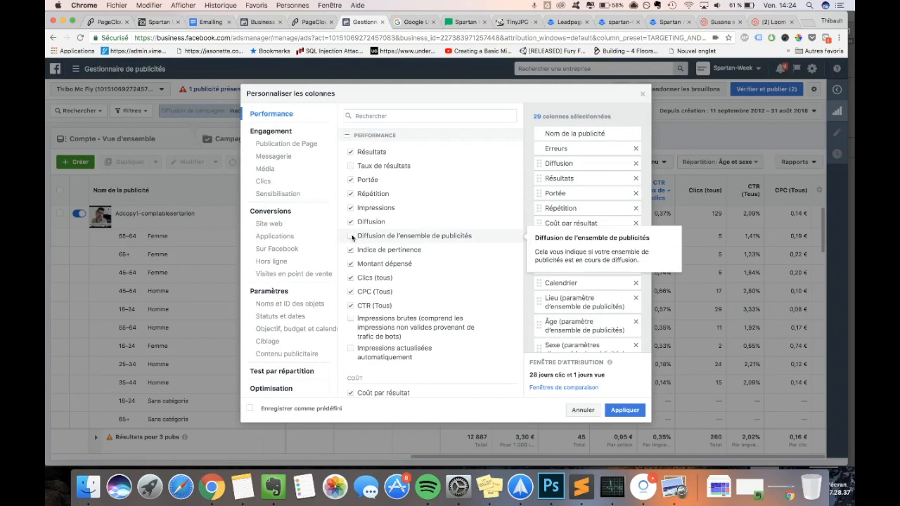
{"action": "scroll", "coordinate": [362, 260], "scroll_direction": "down", "scroll_amount": 10}
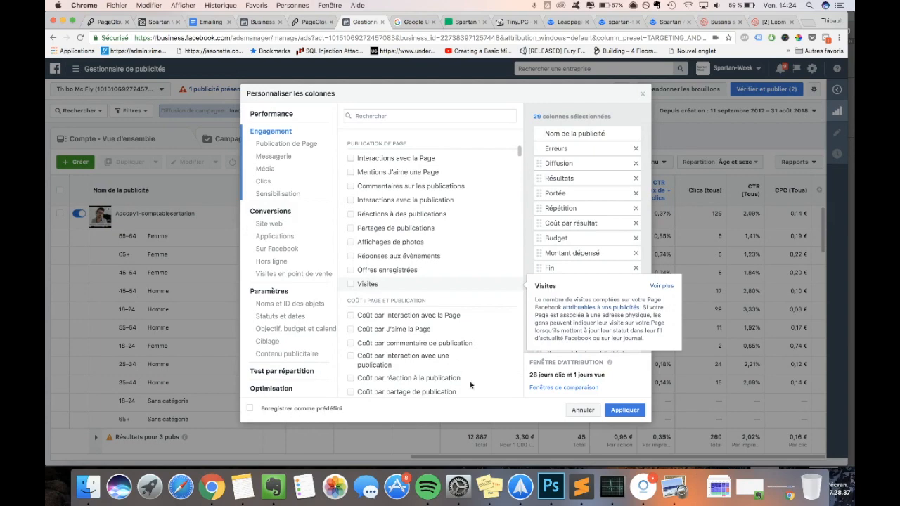
{"action": "left_click", "coordinate": [583, 409]}
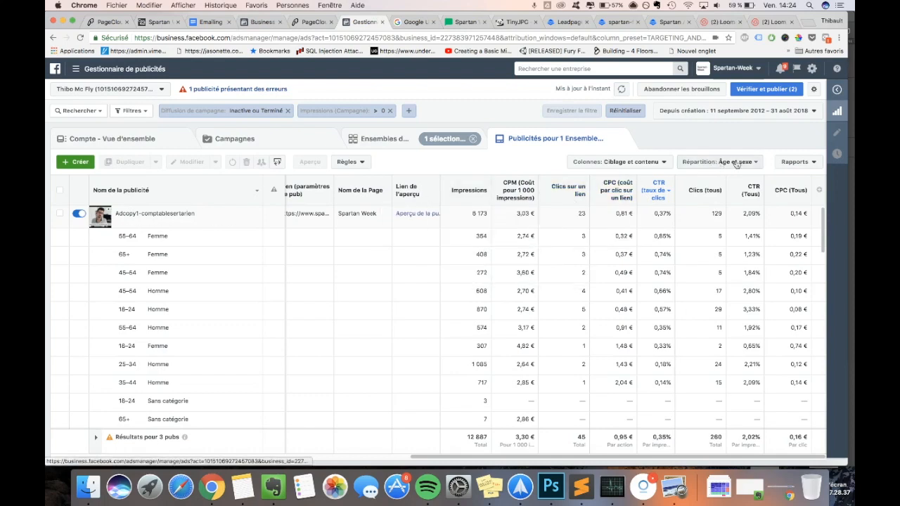
{"action": "left_click", "coordinate": [636, 164]}
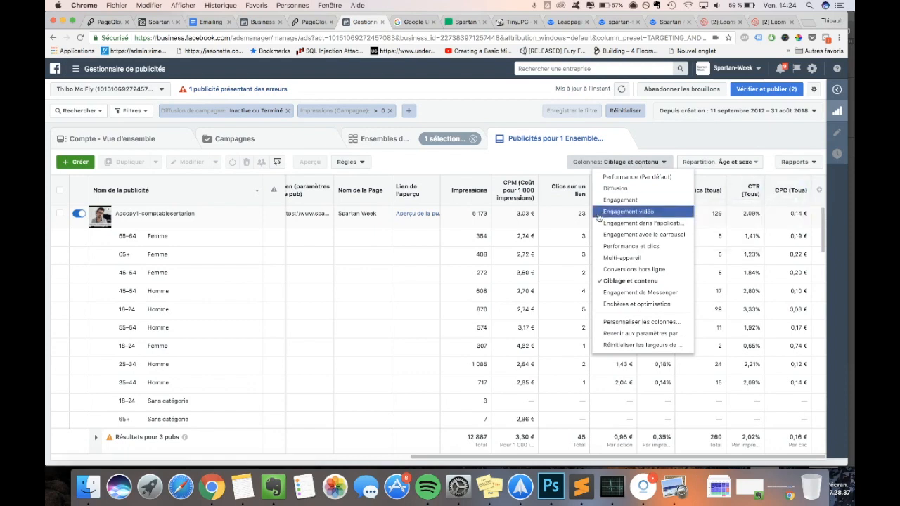
{"action": "scroll", "coordinate": [598, 218], "scroll_direction": "left", "scroll_amount": 1}
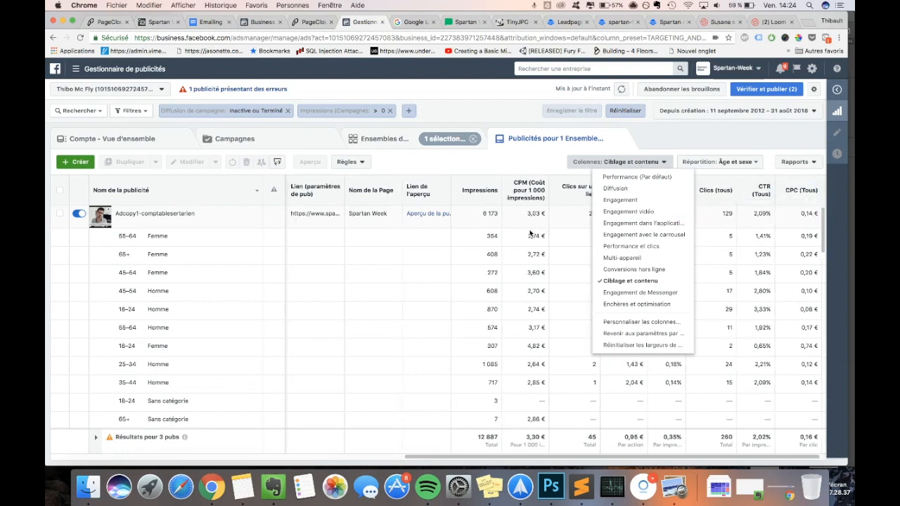
{"action": "left_click", "coordinate": [561, 201]}
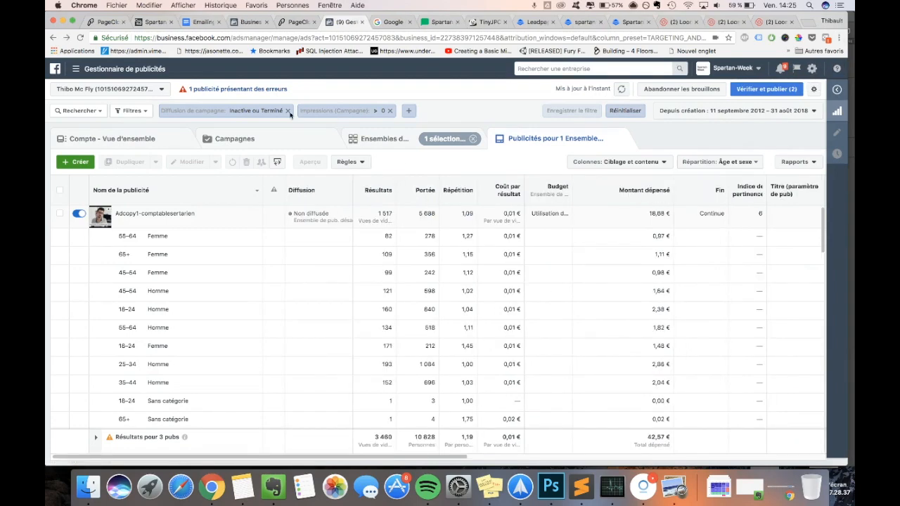
- Create a new Facebook pixel from the Pixels data sources in the Gestionnaire d'évènements, keeping the suggested name
{"action": "left_click", "coordinate": [99, 68]}
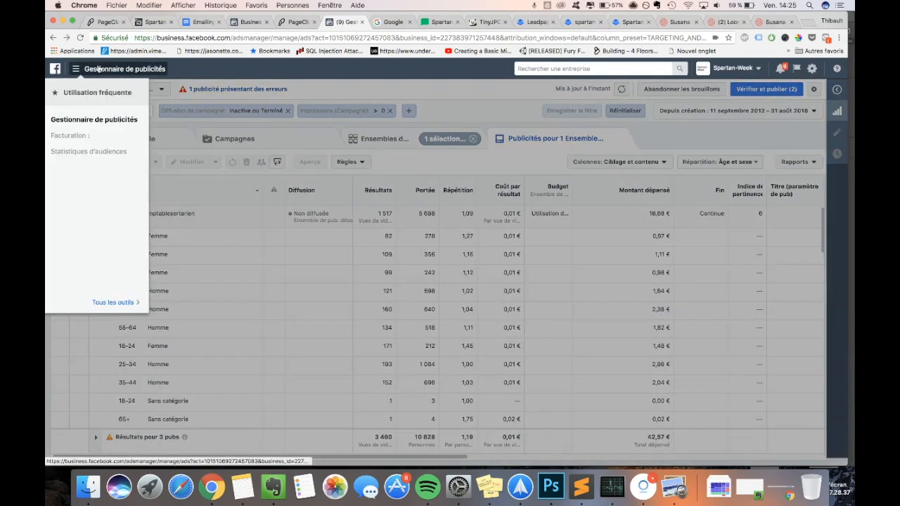
{"action": "mouse_move", "coordinate": [122, 300]}
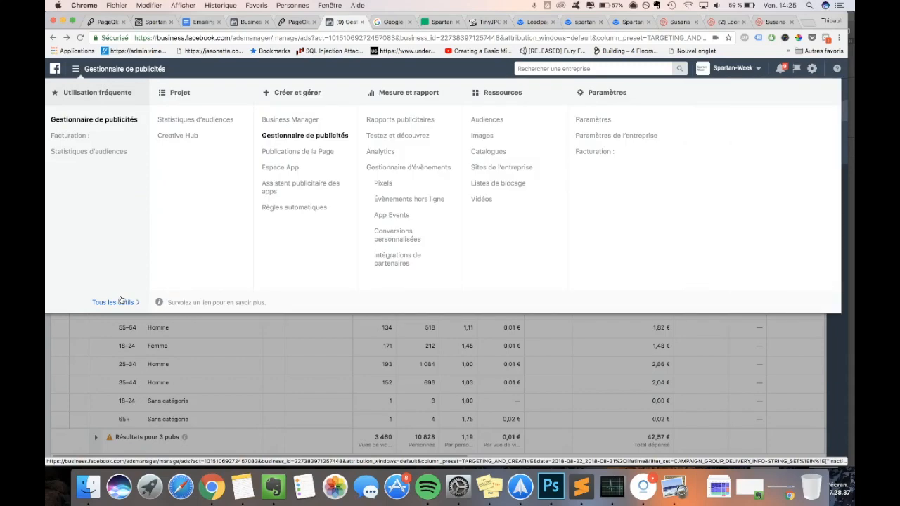
{"action": "left_click", "coordinate": [383, 184]}
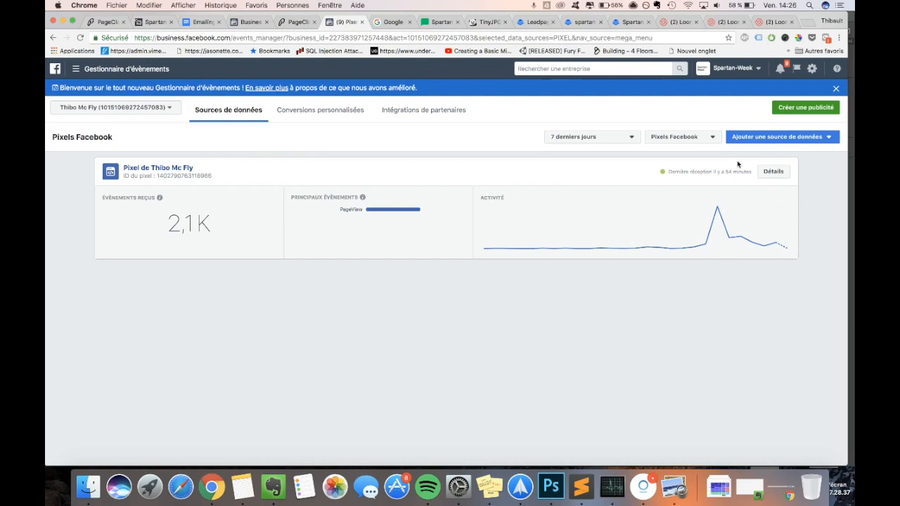
{"action": "left_click", "coordinate": [783, 141]}
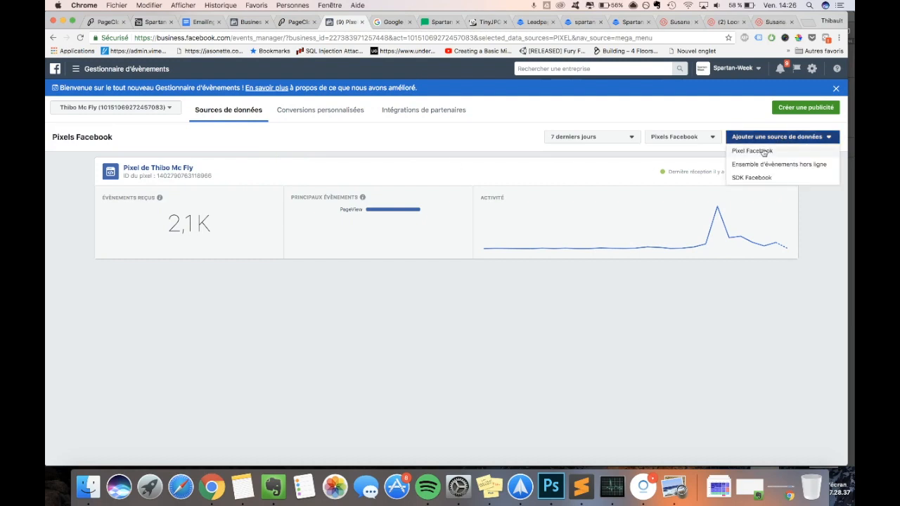
{"action": "left_click", "coordinate": [763, 149]}
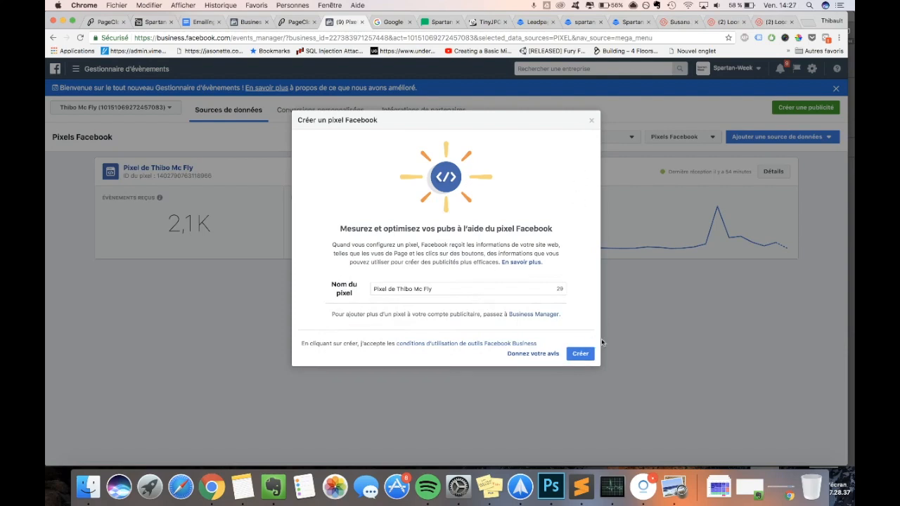
{"action": "left_click", "coordinate": [578, 353]}
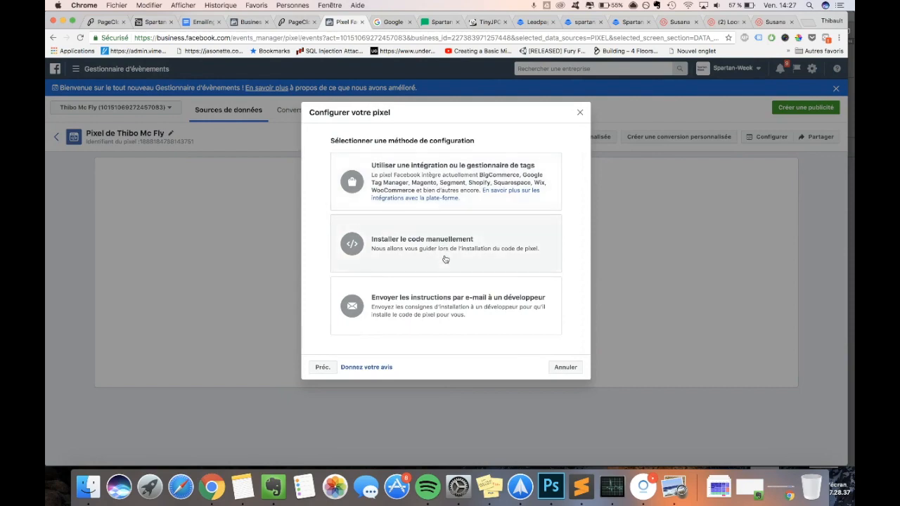
- Examine the manual installation instructions and code for the new pixel, and return to the list of Facebook pixels
{"action": "left_click", "coordinate": [445, 258]}
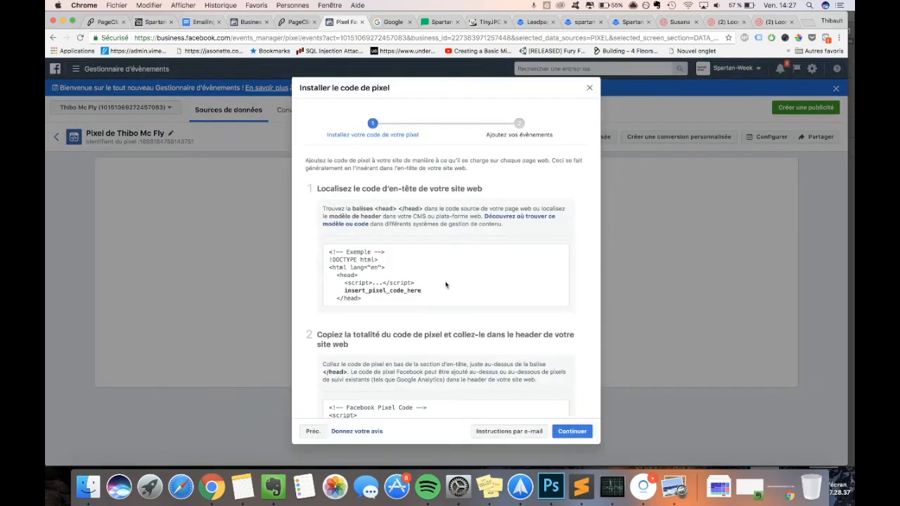
{"action": "scroll", "coordinate": [430, 283], "scroll_direction": "down", "scroll_amount": 3}
{"action": "scroll", "coordinate": [430, 283], "scroll_direction": "down", "scroll_amount": 2}
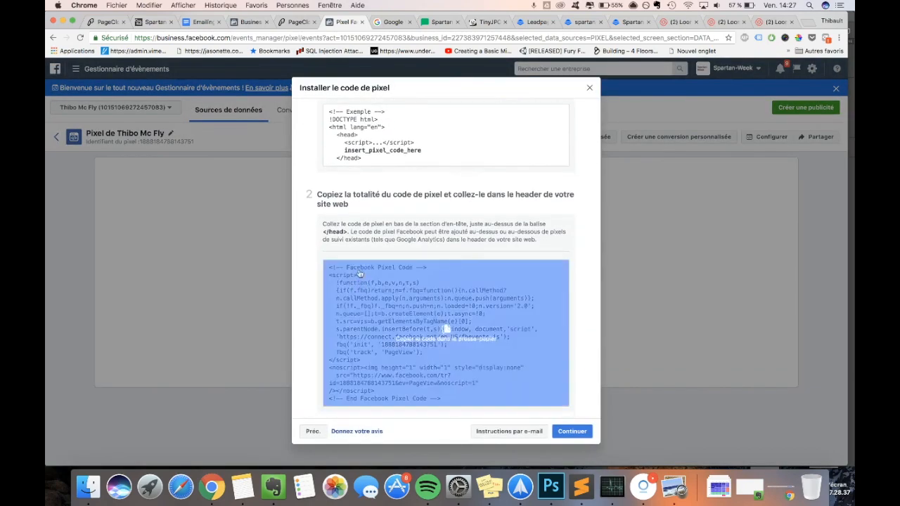
{"action": "left_click", "coordinate": [589, 90]}
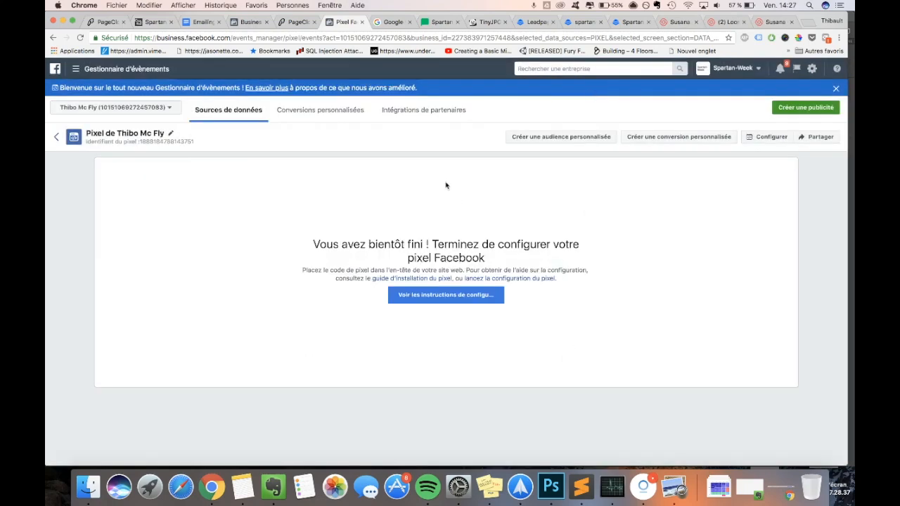
{"action": "left_click", "coordinate": [77, 137]}
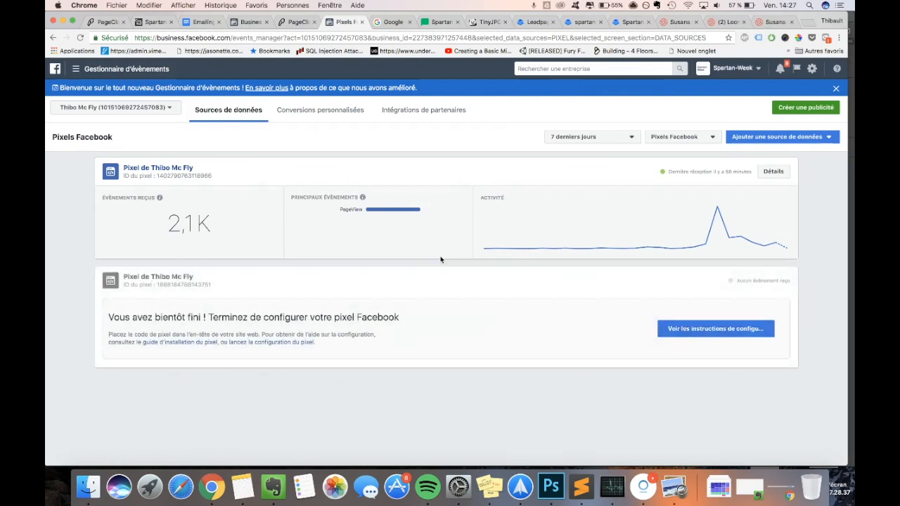
- Review the event, URL, category and value options for creating a custom conversion, and leave the form without creating one
{"action": "mouse_move", "coordinate": [526, 222]}
{"action": "left_click", "coordinate": [349, 120]}
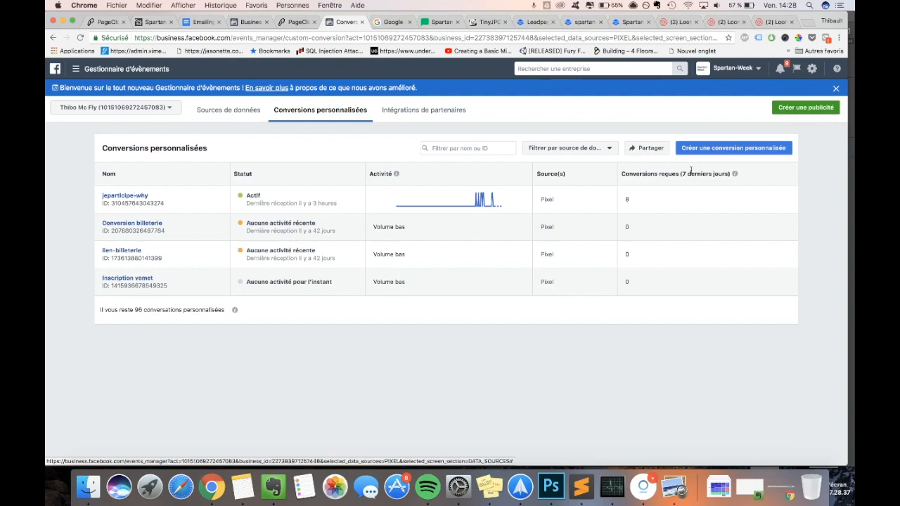
{"action": "left_click", "coordinate": [700, 149]}
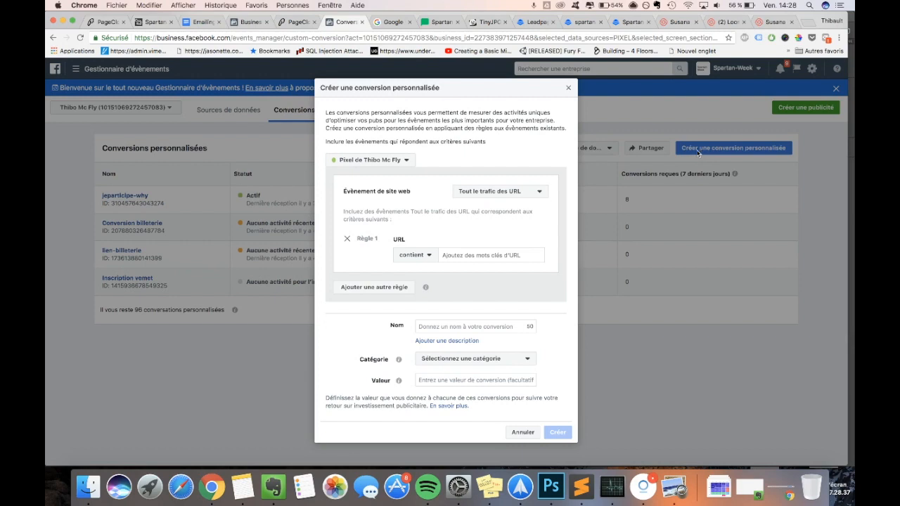
{"action": "left_click", "coordinate": [485, 194]}
{"action": "left_click", "coordinate": [487, 195]}
{"action": "left_click", "coordinate": [458, 256]}
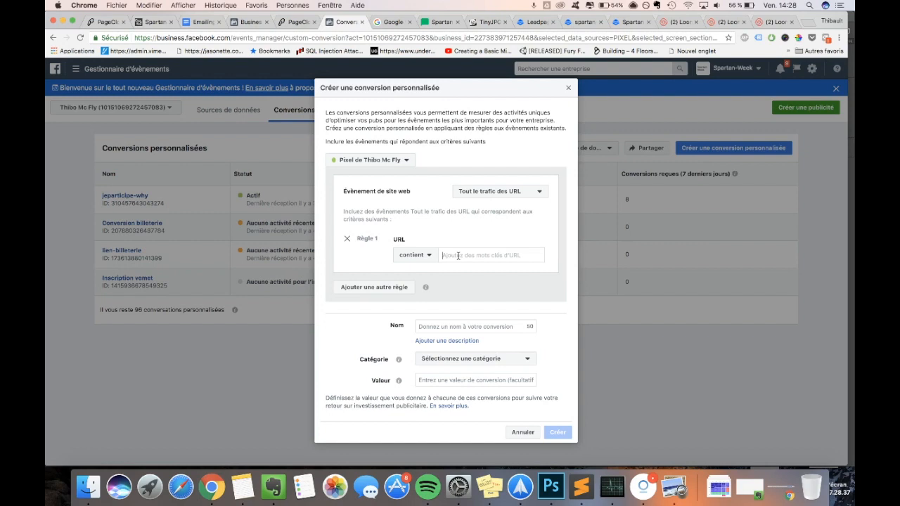
{"action": "left_click", "coordinate": [461, 358]}
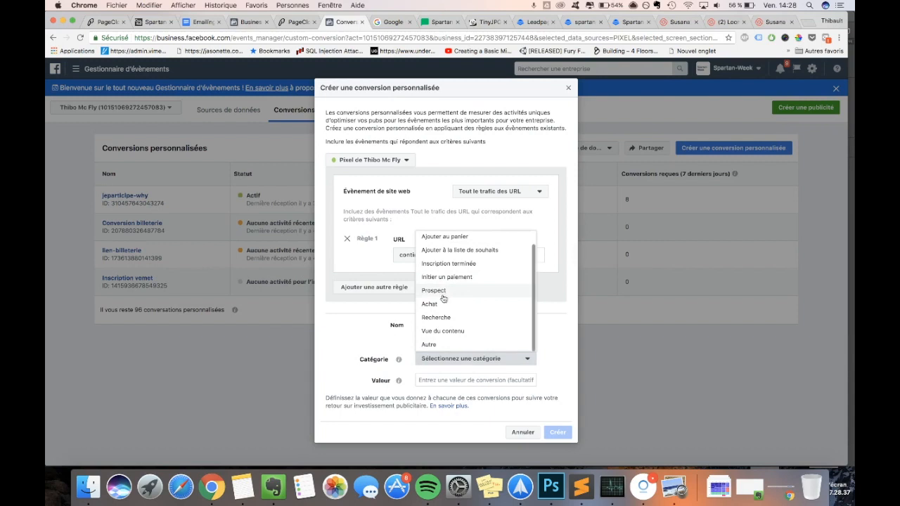
{"action": "left_click", "coordinate": [356, 324]}
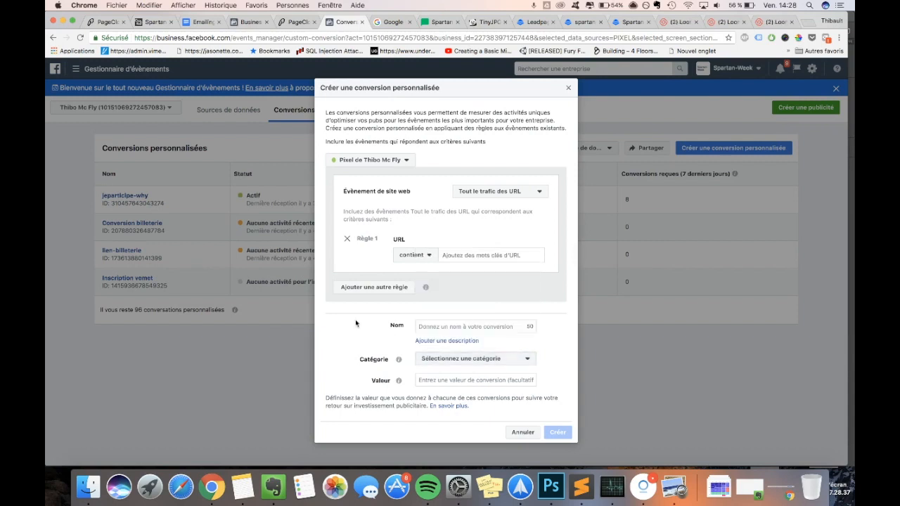
{"action": "left_click", "coordinate": [424, 380]}
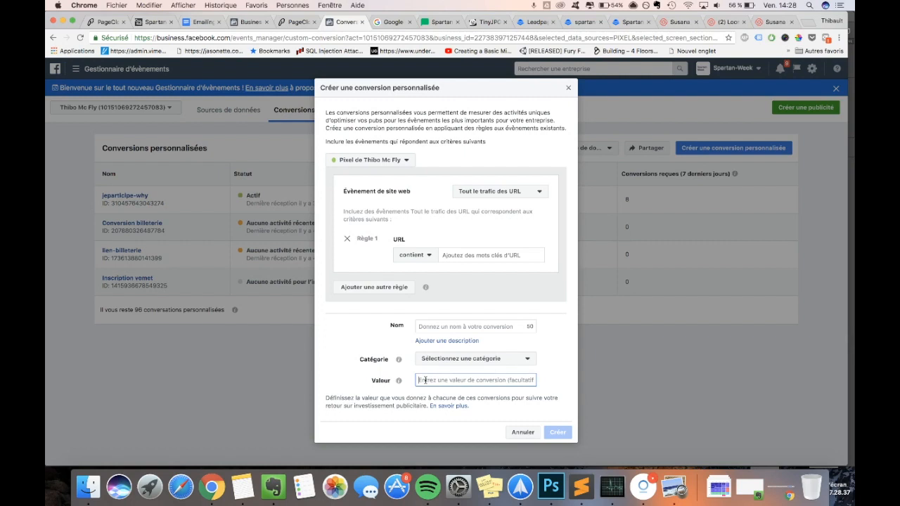
{"action": "left_click", "coordinate": [569, 89]}
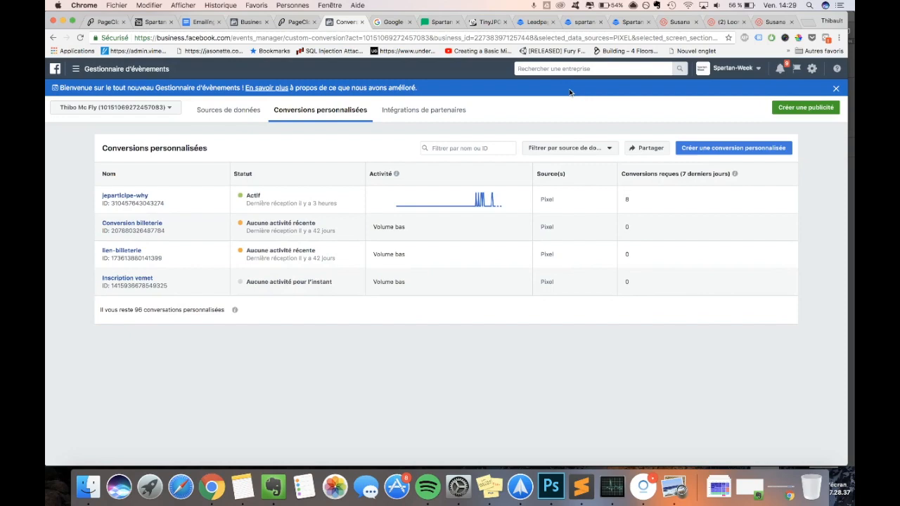
- Examine the partner integrations available for e-commerce, website platforms, CRM and marketing software, and tag management
{"action": "left_click", "coordinate": [443, 110]}
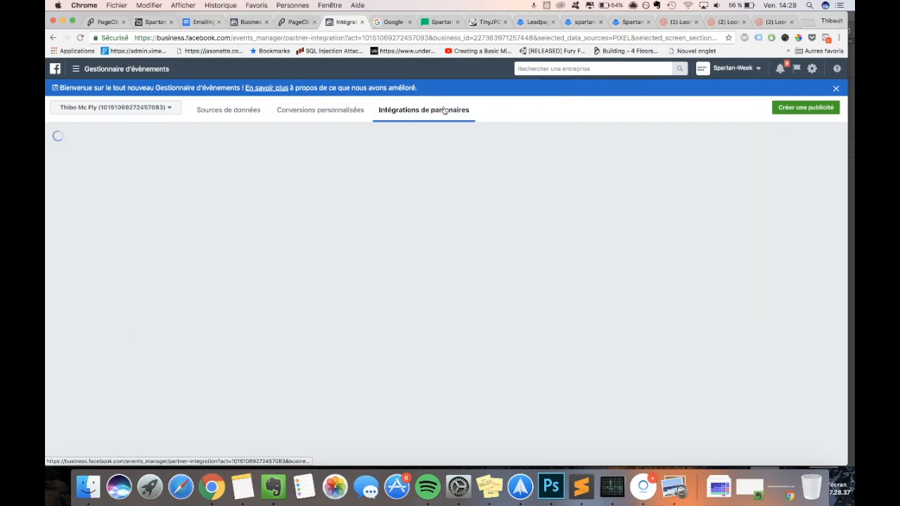
{"action": "scroll", "coordinate": [404, 341], "scroll_direction": "down", "scroll_amount": 5}
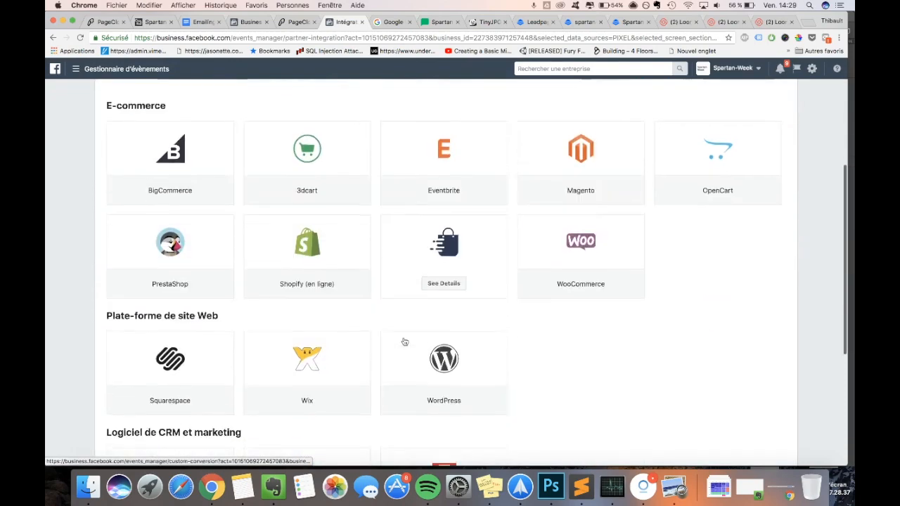
{"action": "scroll", "coordinate": [404, 341], "scroll_direction": "down", "scroll_amount": 5}
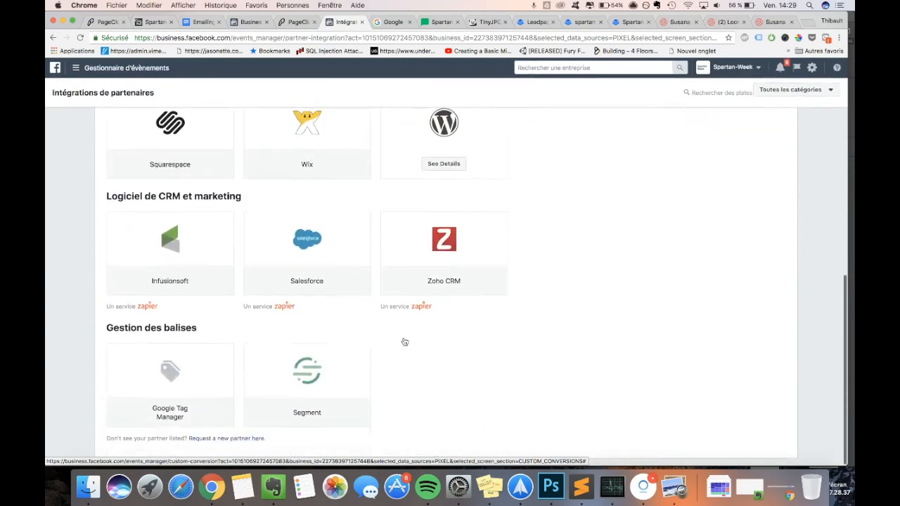
{"action": "scroll", "coordinate": [405, 342], "scroll_direction": "up", "scroll_amount": 10}
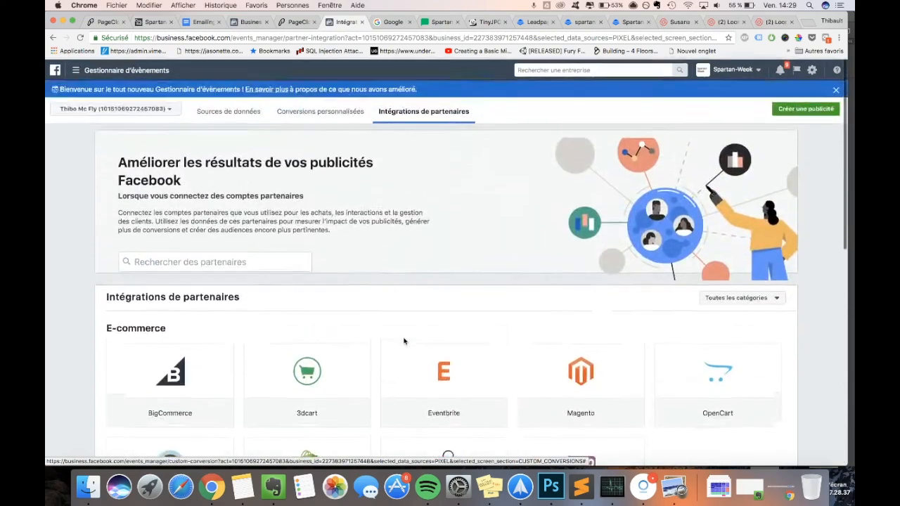
{"action": "scroll", "coordinate": [405, 342], "scroll_direction": "down", "scroll_amount": 2}
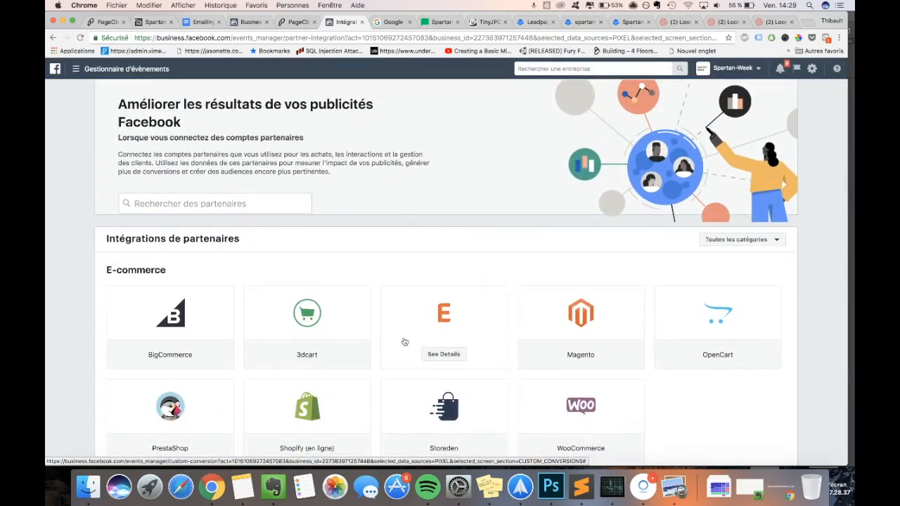
{"action": "scroll", "coordinate": [404, 342], "scroll_direction": "up", "scroll_amount": 2}
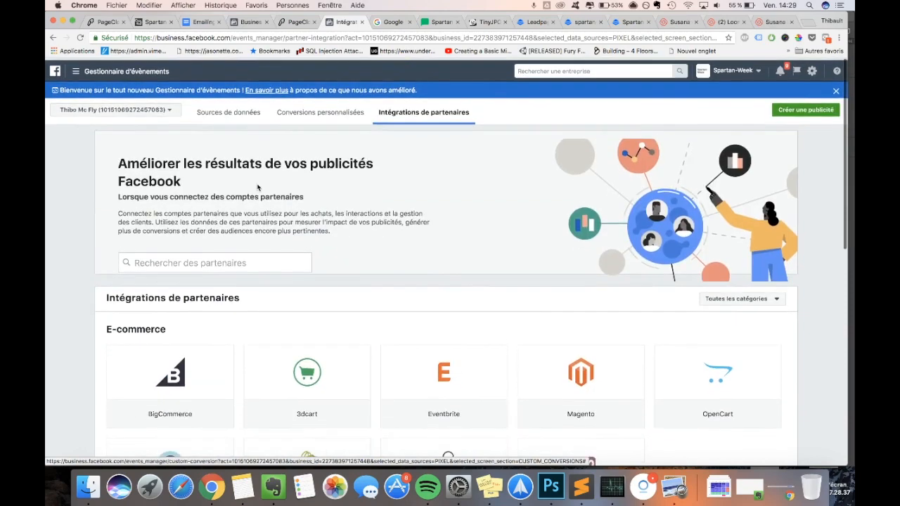
- Start a new Audience personnalisée in the Audiences section of the Bibliothèque des ressources
{"action": "left_click", "coordinate": [76, 68]}
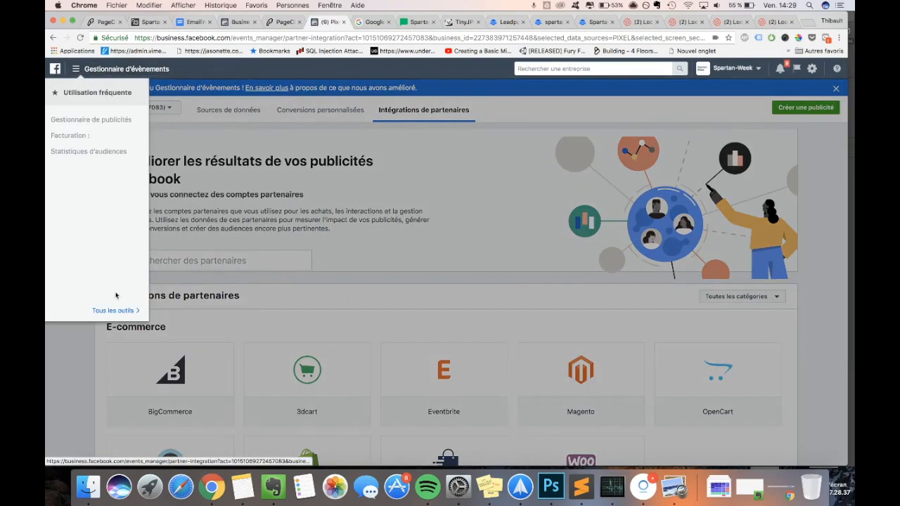
{"action": "mouse_move", "coordinate": [114, 311]}
{"action": "left_click", "coordinate": [488, 120]}
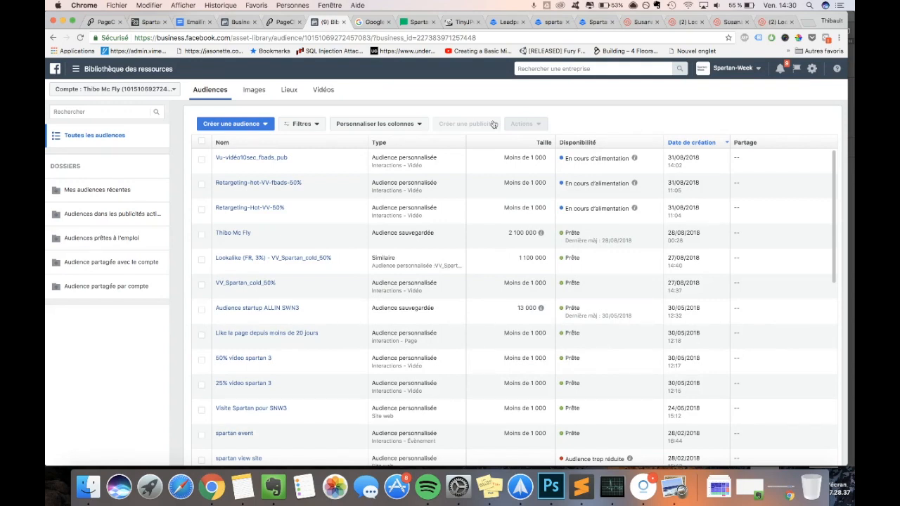
{"action": "left_click", "coordinate": [251, 125]}
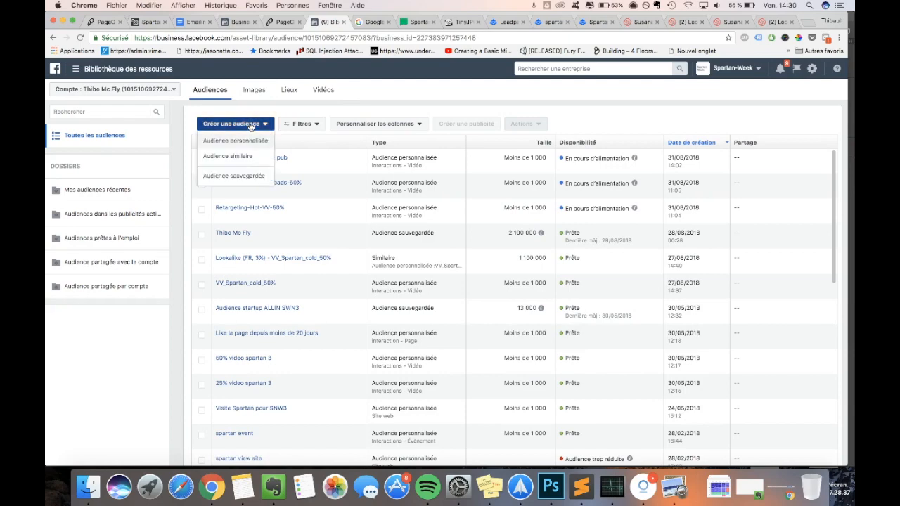
{"action": "left_click", "coordinate": [247, 145]}
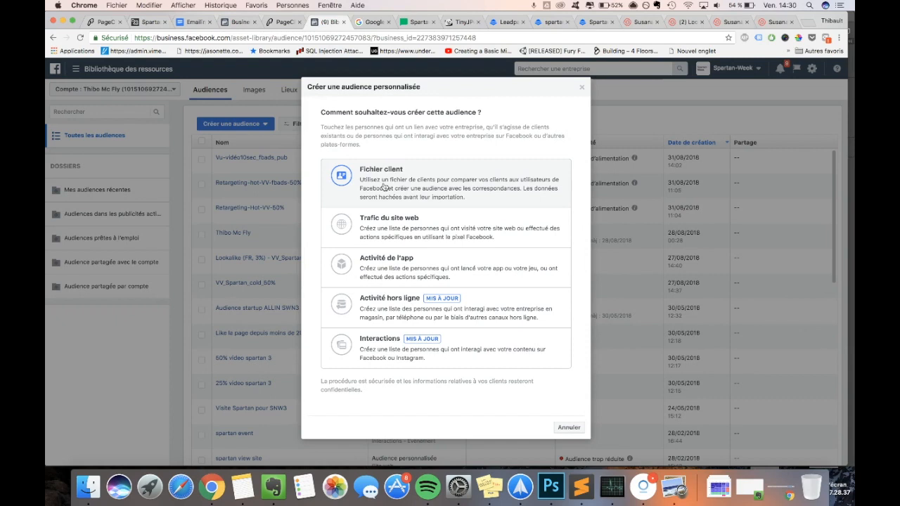
- Base the custom audience on video interactions with the engagement type "People who have watched at 50% of your video"
{"action": "left_click", "coordinate": [405, 359]}
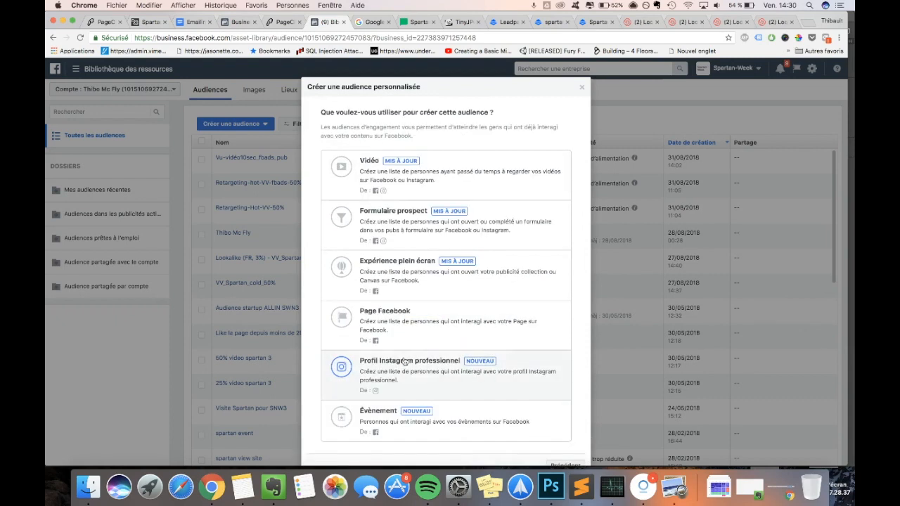
{"action": "left_click", "coordinate": [415, 175]}
{"action": "left_click", "coordinate": [418, 181]}
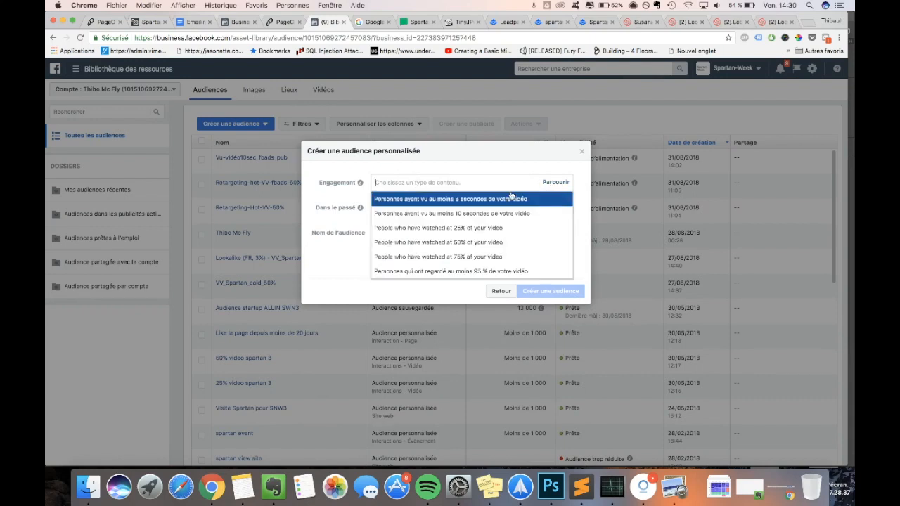
{"action": "left_click", "coordinate": [477, 242]}
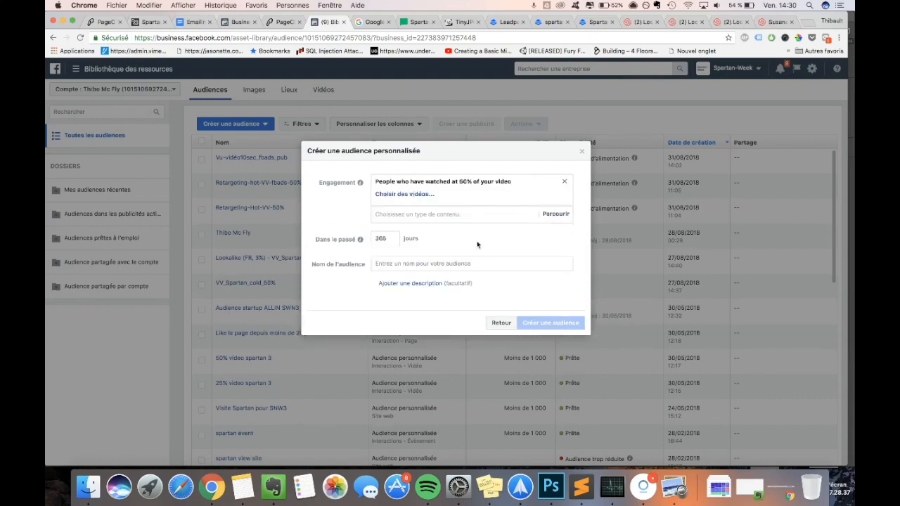
- Add the "Découverte de Facebook Ads" and "vidéo-intro-fbads-anim4.mov" videos from the Spartan Week page as the audience's video sources
{"action": "left_click", "coordinate": [407, 195]}
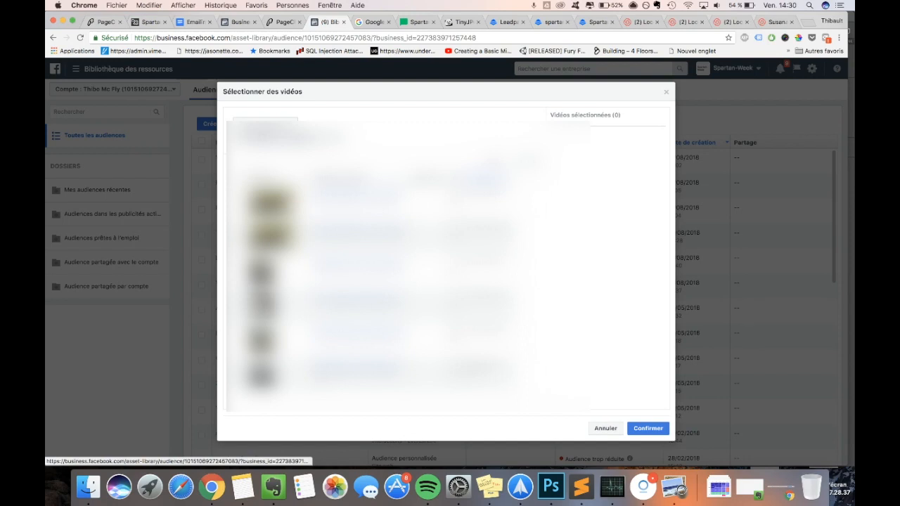
{"action": "left_click", "coordinate": [288, 138]}
{"action": "scroll", "coordinate": [306, 281], "scroll_direction": "down", "scroll_amount": 3}
{"action": "left_click", "coordinate": [295, 423]}
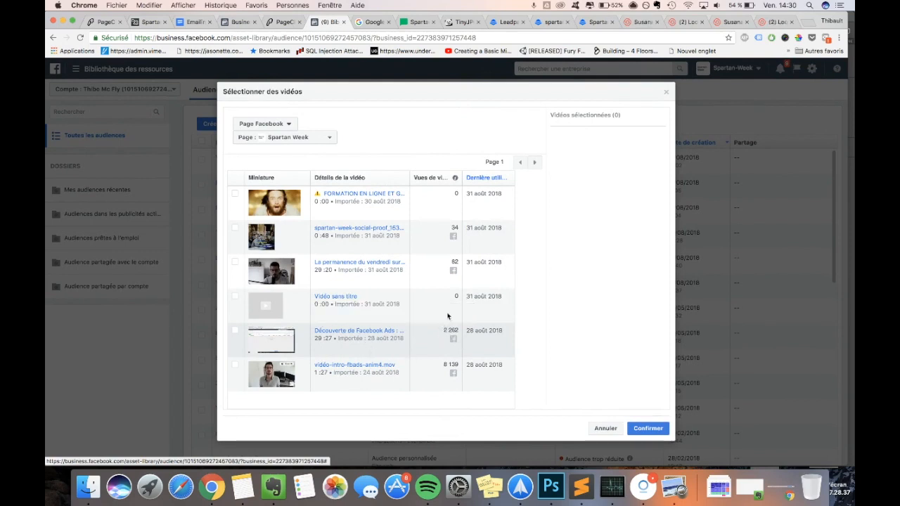
{"action": "mouse_move", "coordinate": [454, 181]}
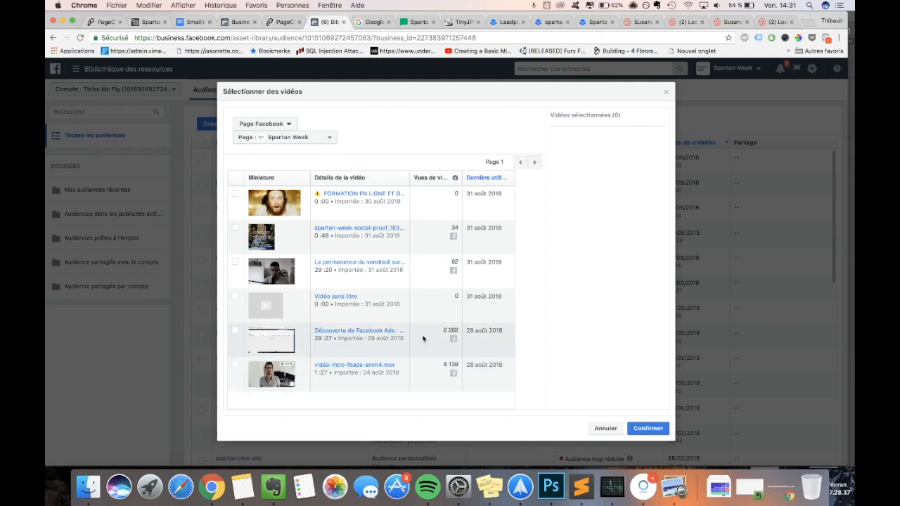
{"action": "left_click", "coordinate": [234, 366]}
{"action": "left_click", "coordinate": [235, 331]}
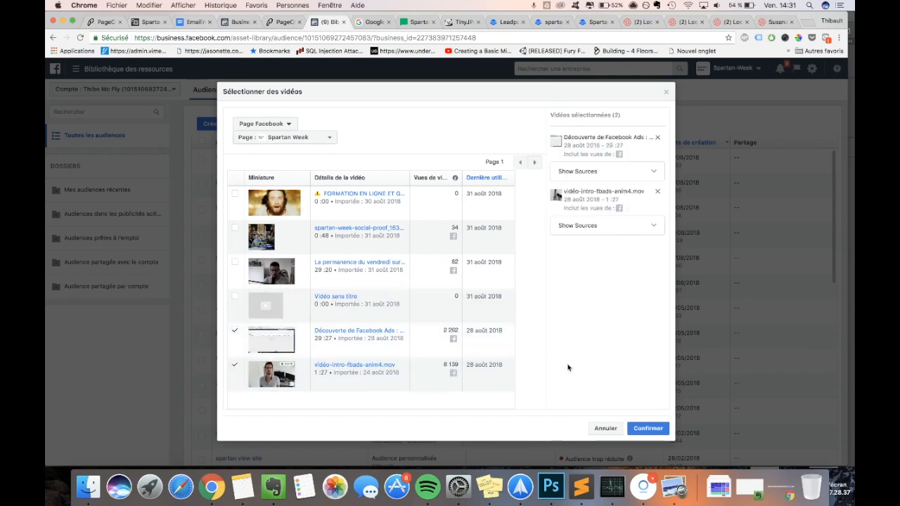
{"action": "left_click", "coordinate": [645, 427]}
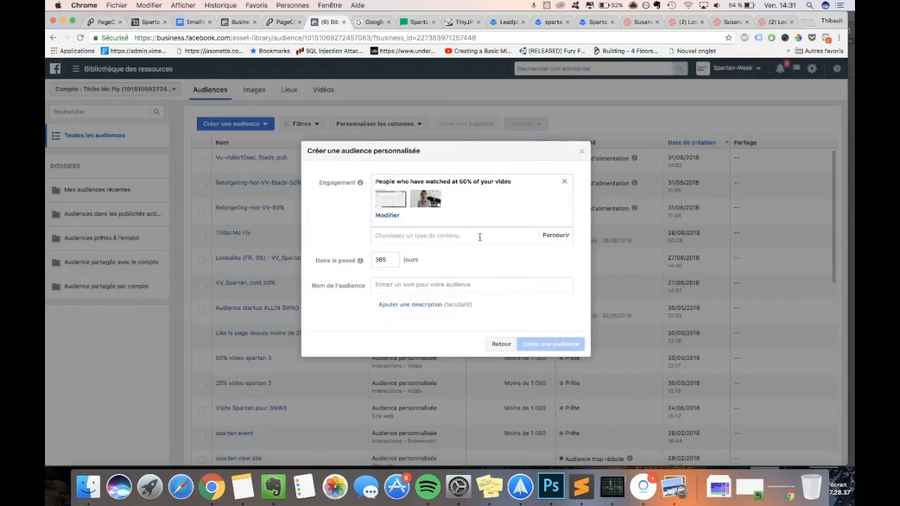
- Name the custom audience "vu50%_fbads_pub", create it and dismiss the confirmation
{"action": "left_click", "coordinate": [395, 288]}
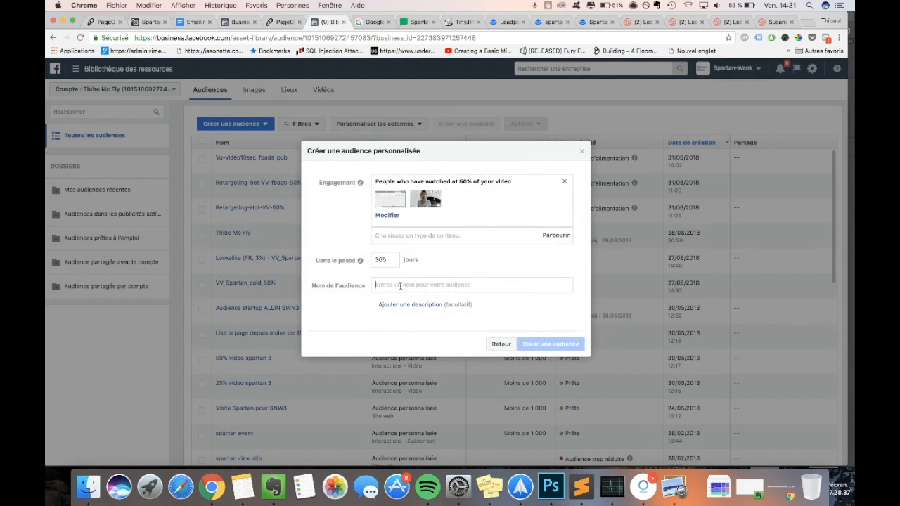
{"action": "type", "text": "vu50"}
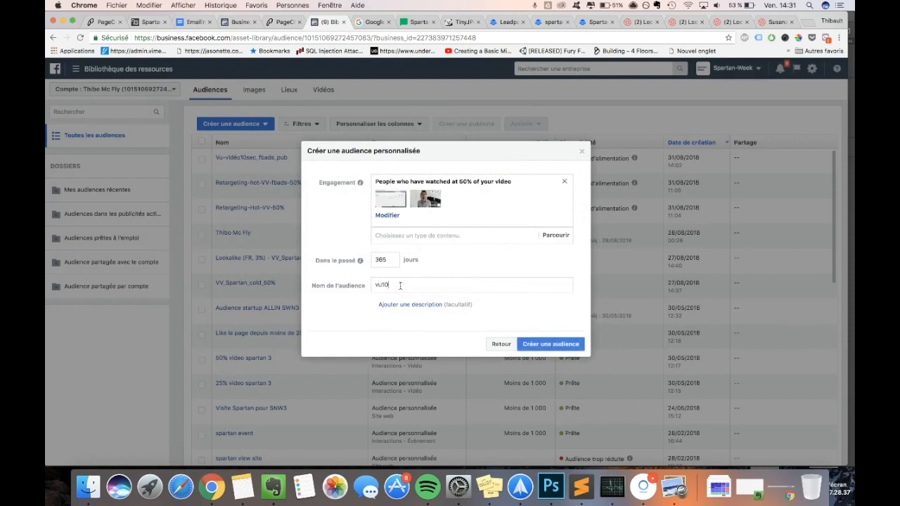
{"action": "type", "text": "%"}
{"action": "type", "text": "-"}
{"action": "type", "text": "fbads_"}
{"action": "type", "text": "pub"}
{"action": "left_click", "coordinate": [562, 349]}
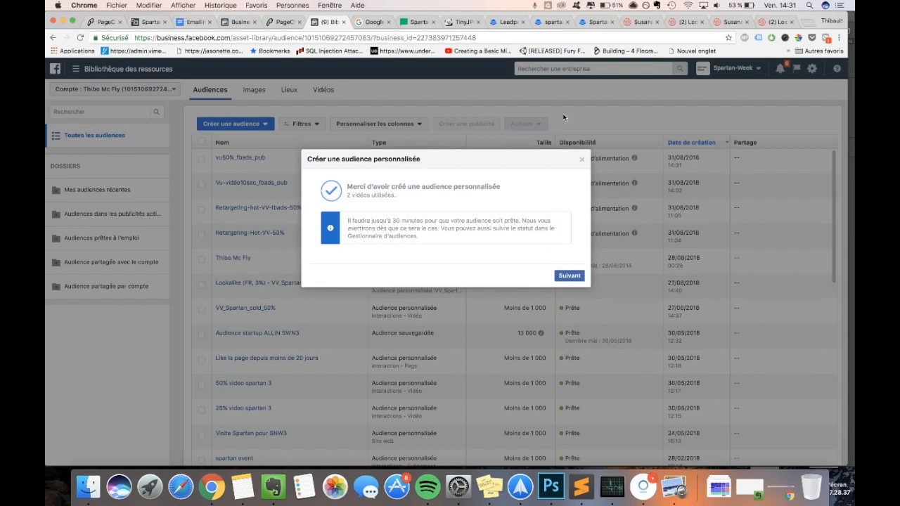
{"action": "left_click", "coordinate": [582, 160]}
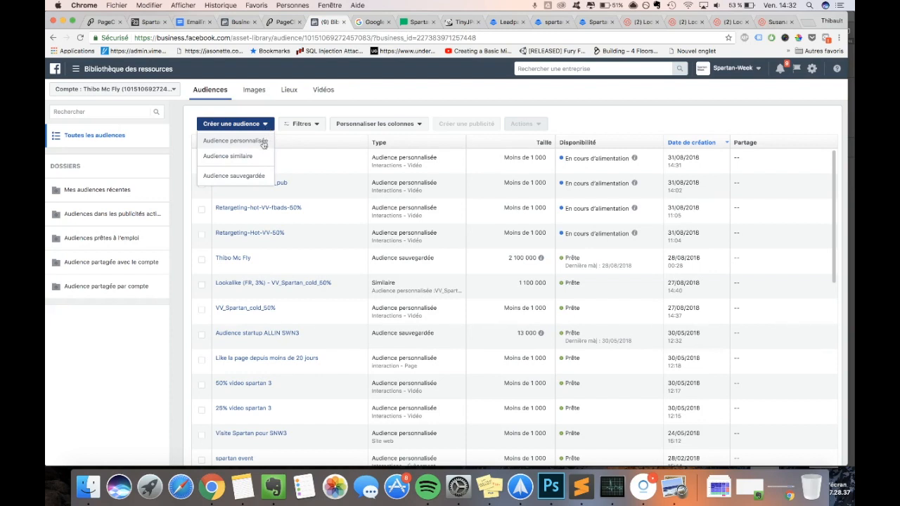
- Start a new Audience similaire based on the "Retargeting-Hot-VV-50%" custom audience as its source
{"action": "left_click", "coordinate": [243, 156]}
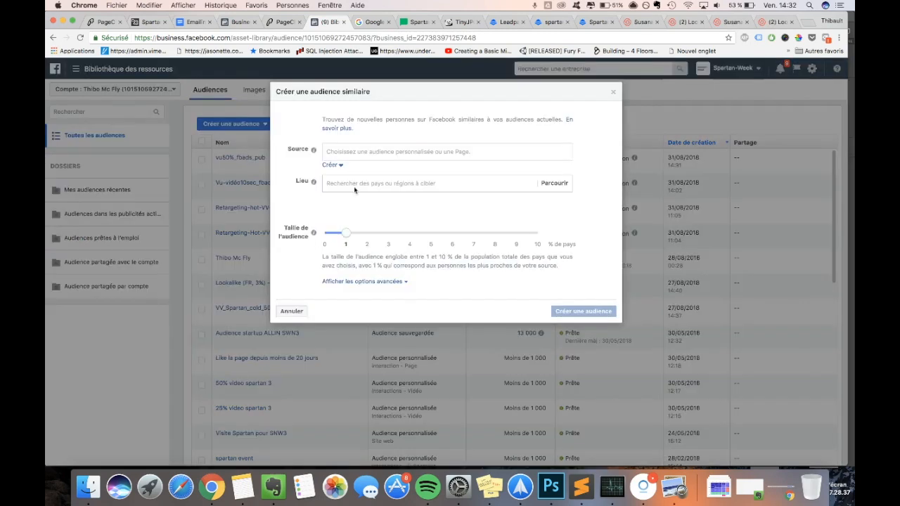
{"action": "left_click", "coordinate": [358, 153]}
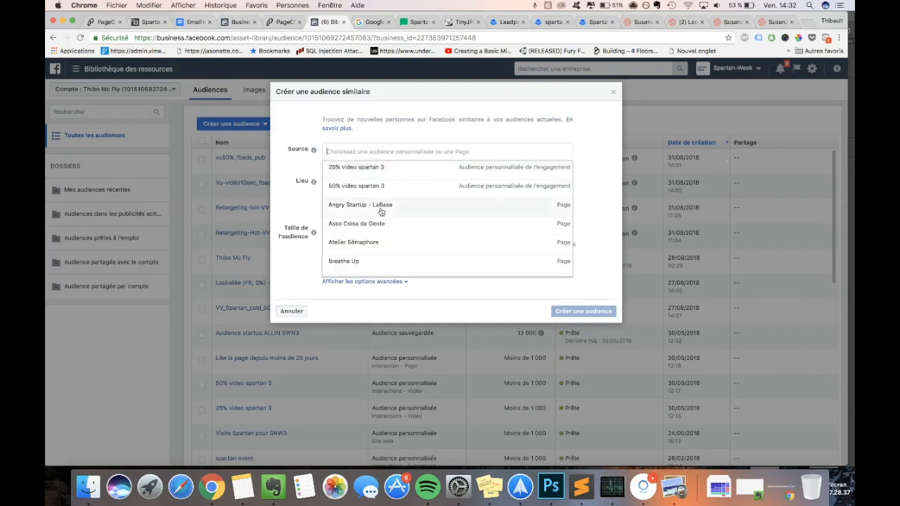
{"action": "scroll", "coordinate": [381, 211], "scroll_direction": "down", "scroll_amount": 10}
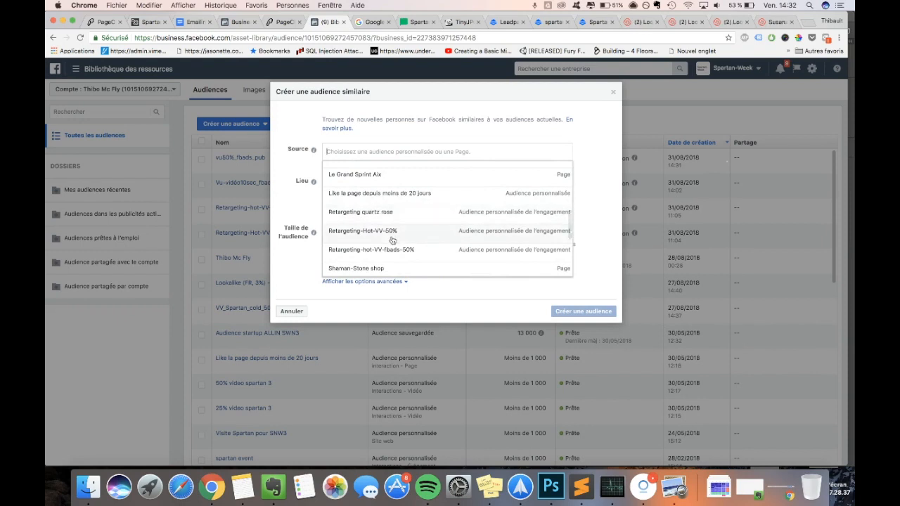
{"action": "scroll", "coordinate": [392, 240], "scroll_direction": "down", "scroll_amount": 1}
{"action": "left_click", "coordinate": [395, 224]}
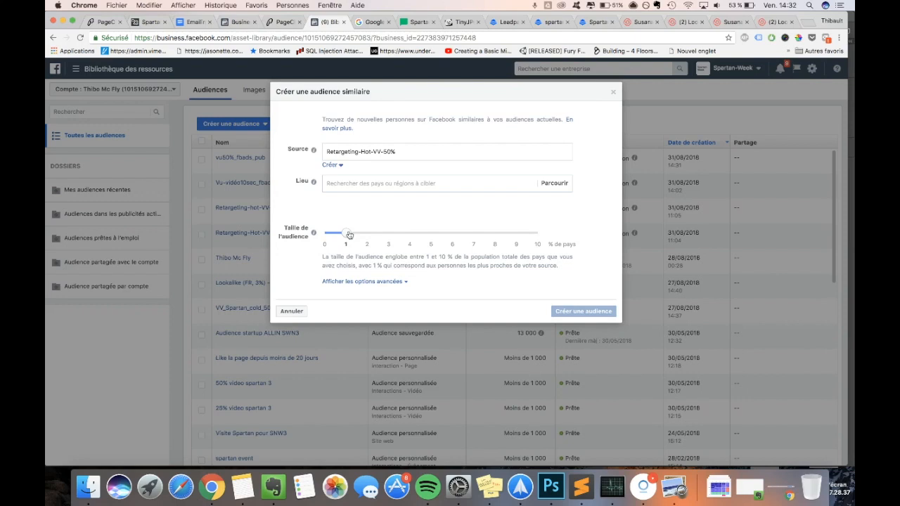
- Set the lookalike audience size to 2 % and its target location to France
{"action": "left_click_drag", "start_coordinate": [348, 234], "coordinate": [373, 234]}
{"action": "type", "text": "fr"}
{"action": "key", "text": "BackSpace"}
{"action": "key", "text": "BackSpace"}
{"action": "type", "text": "france"}
{"action": "left_click", "coordinate": [376, 204]}
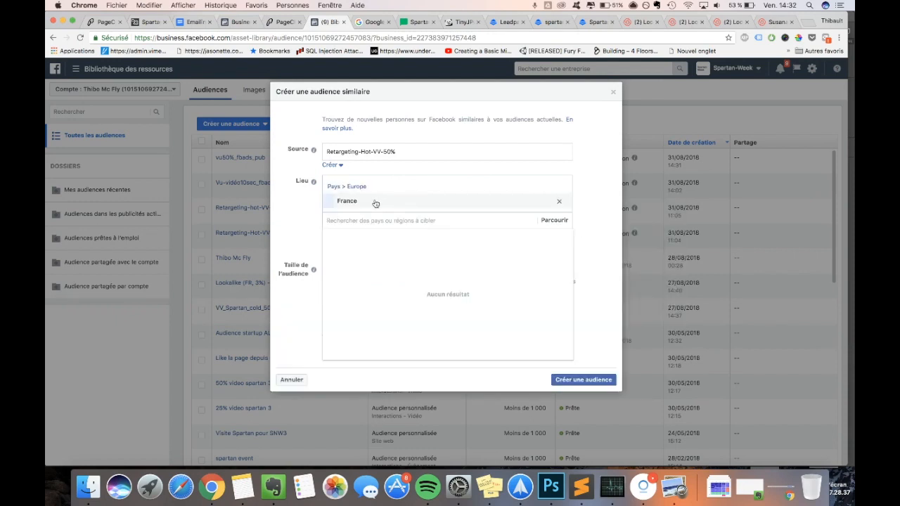
{"action": "left_click", "coordinate": [592, 225]}
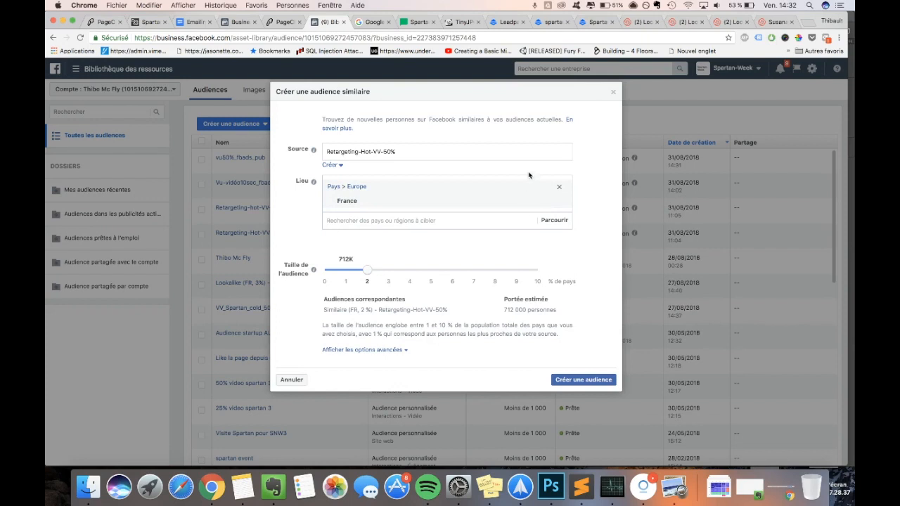
- Widen the lookalike audience to 10 % of the country's population and close the dialog without creating it
{"action": "left_click", "coordinate": [484, 150]}
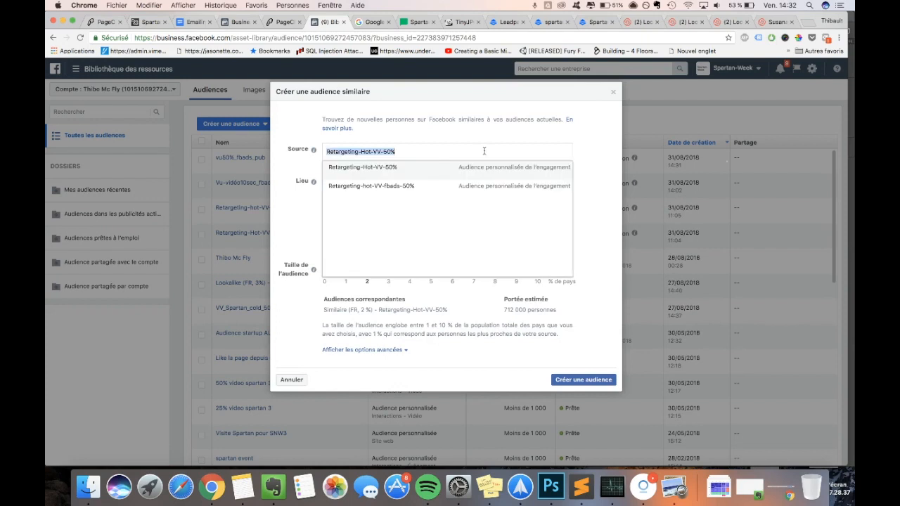
{"action": "left_click", "coordinate": [592, 151]}
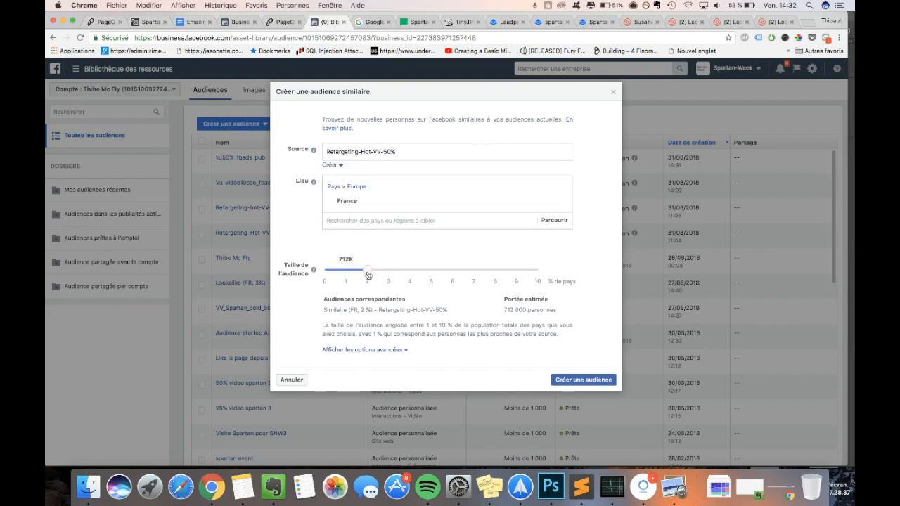
{"action": "left_click_drag", "start_coordinate": [368, 274], "coordinate": [542, 279]}
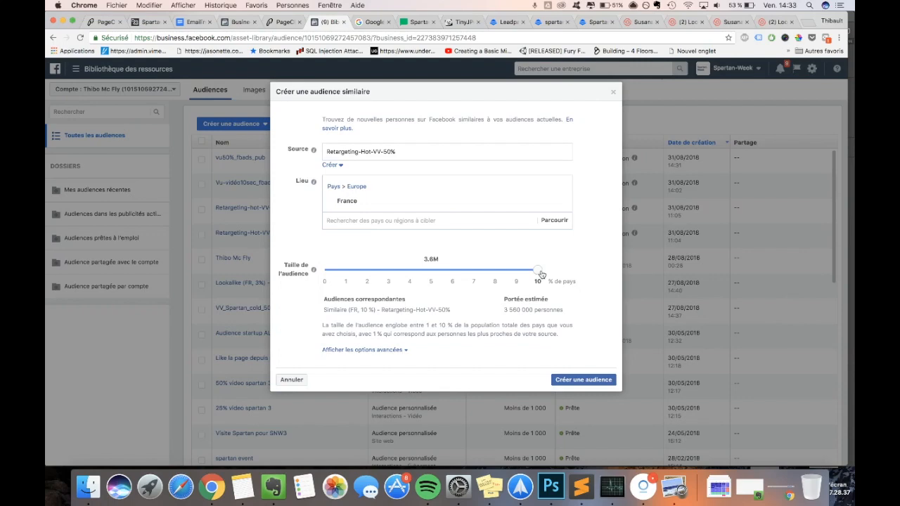
{"action": "left_click", "coordinate": [613, 92]}
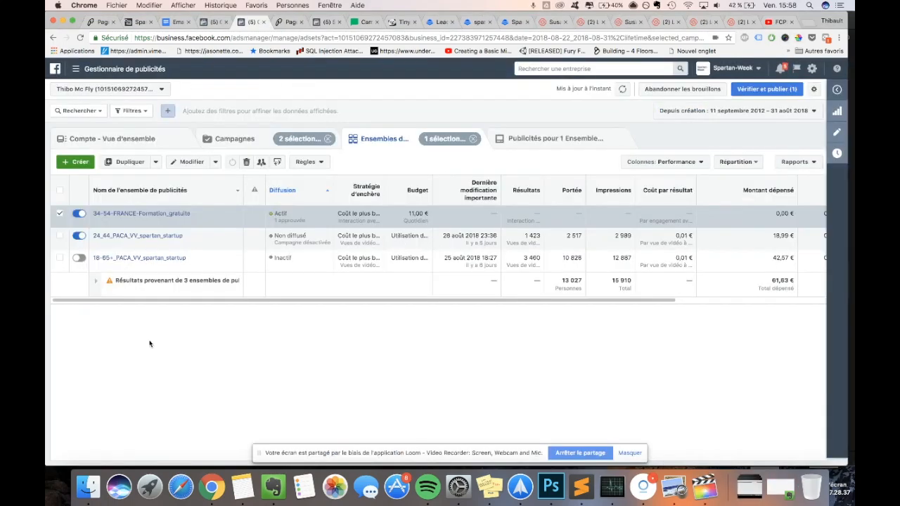